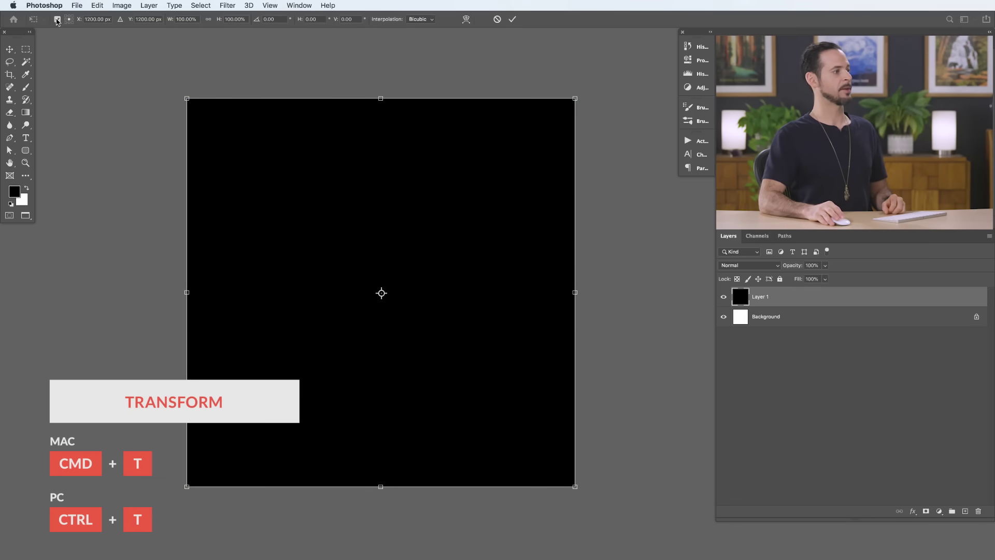
Try rotating the black layer about a transform reference point moved from the centre toward its upper-left corner
left_click(57, 19)
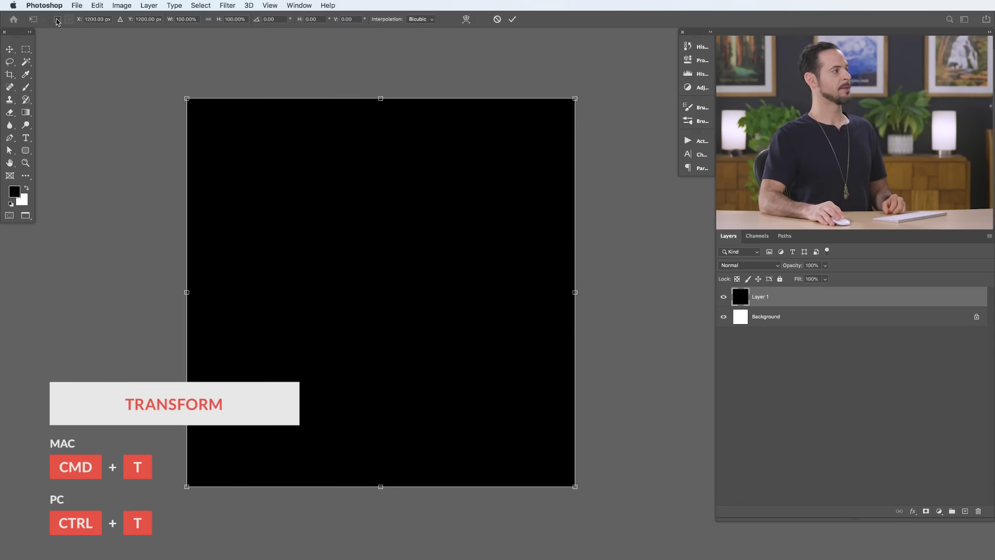
left_click(57, 20)
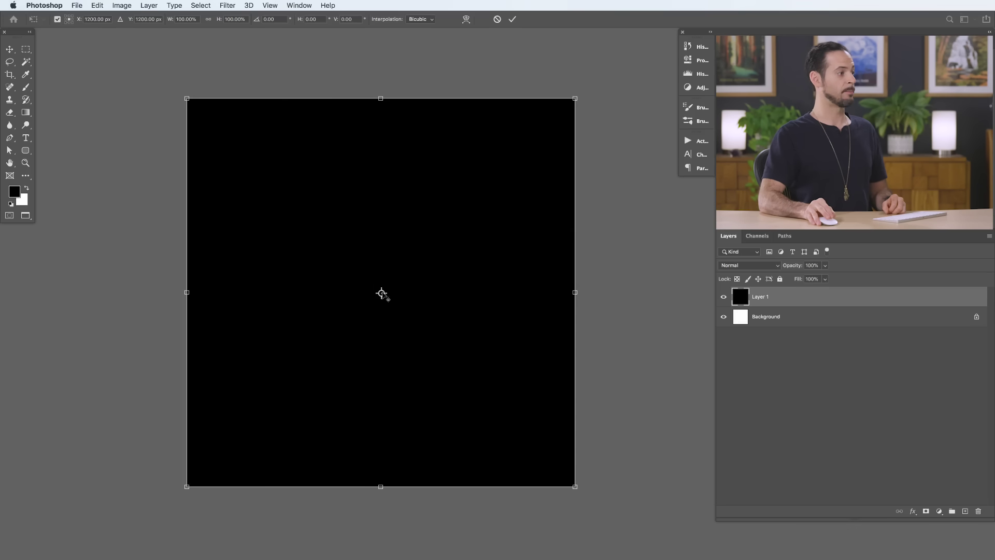
left_click_drag(382, 294, 285, 180)
left_click_drag(491, 81, 438, 129)
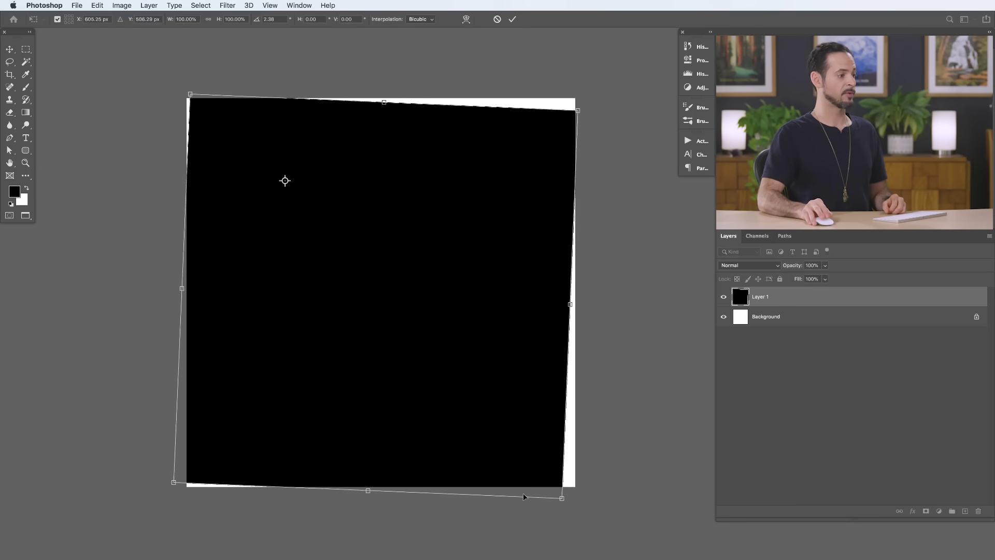
left_click_drag(561, 499, 539, 450)
key("Return")
Free-transform the black layer to 50% width and height, with the reference point on its upper-left corner
key("super+t")
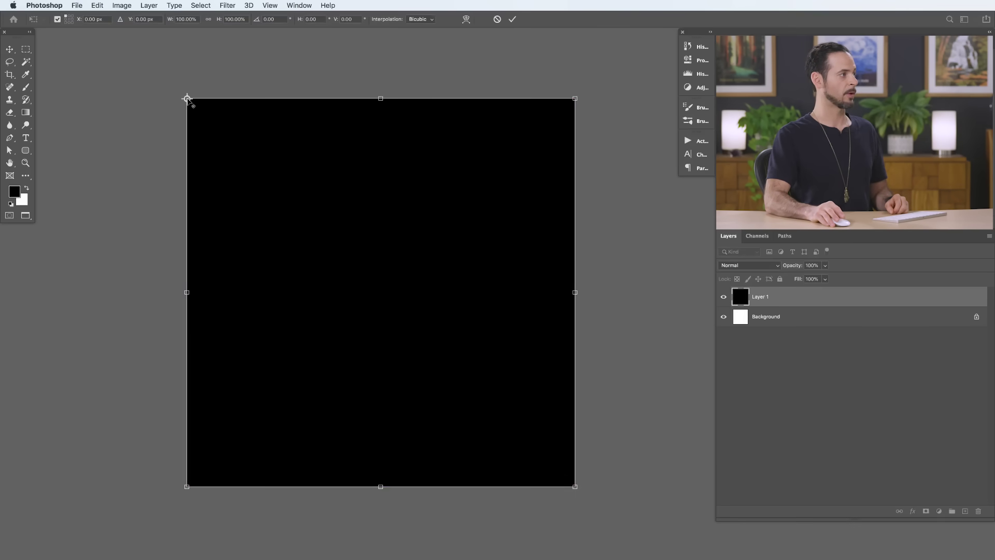
left_click(192, 24)
type("50")
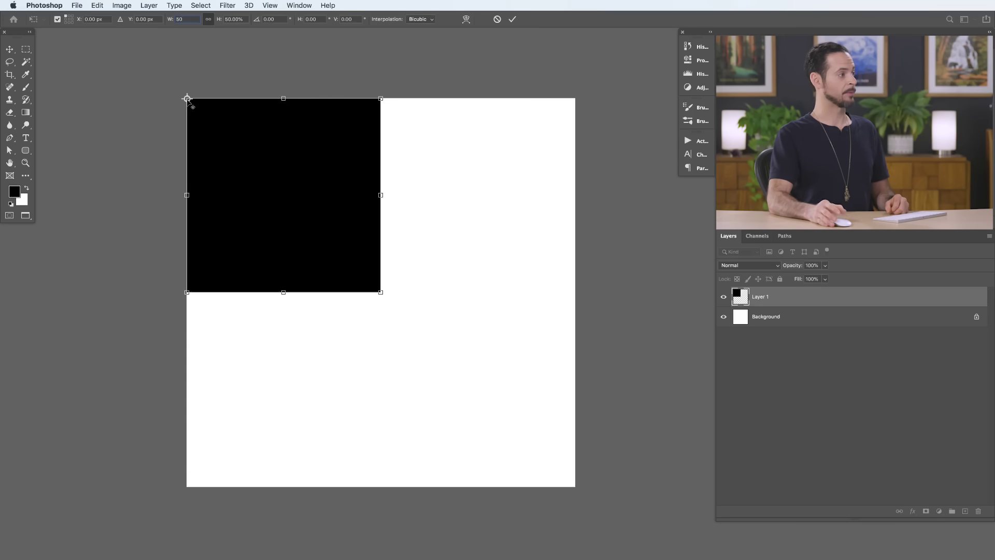
Try a 33% scale on the black square and commit the transform at 50%
key("BackSpace")
key("BackSpace")
type("33.33")
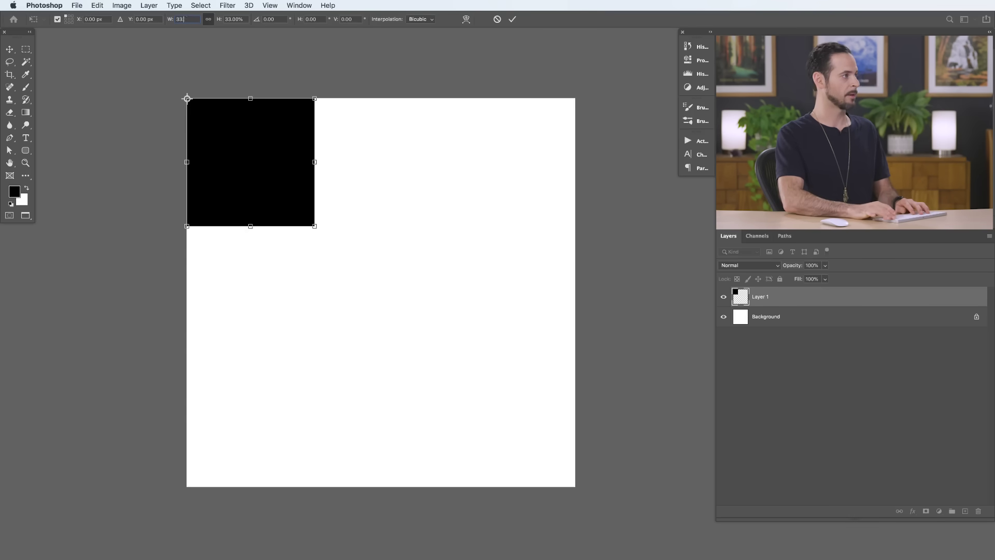
key("BackSpace")
key("BackSpace")
key("BackSpace")
key("BackSpace")
type("50")
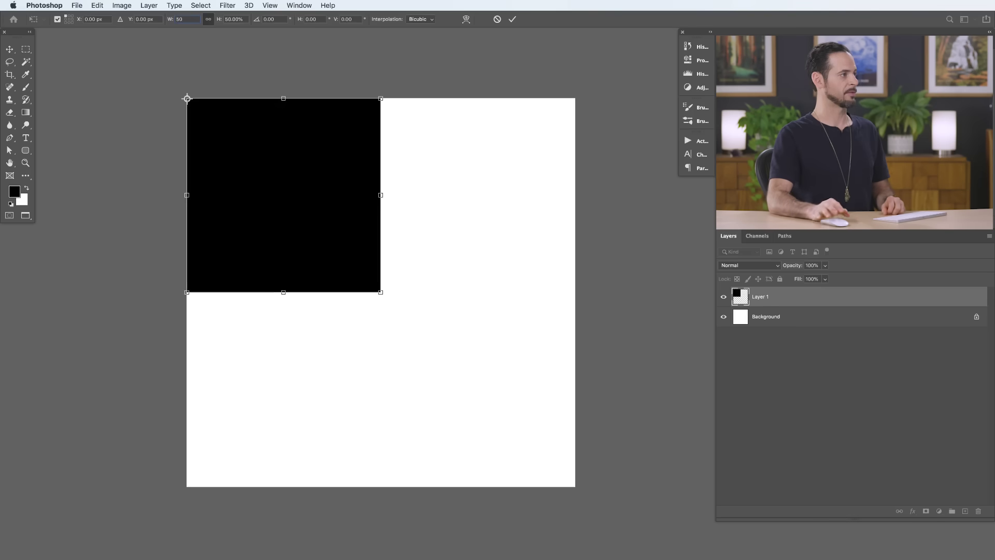
left_click(513, 19)
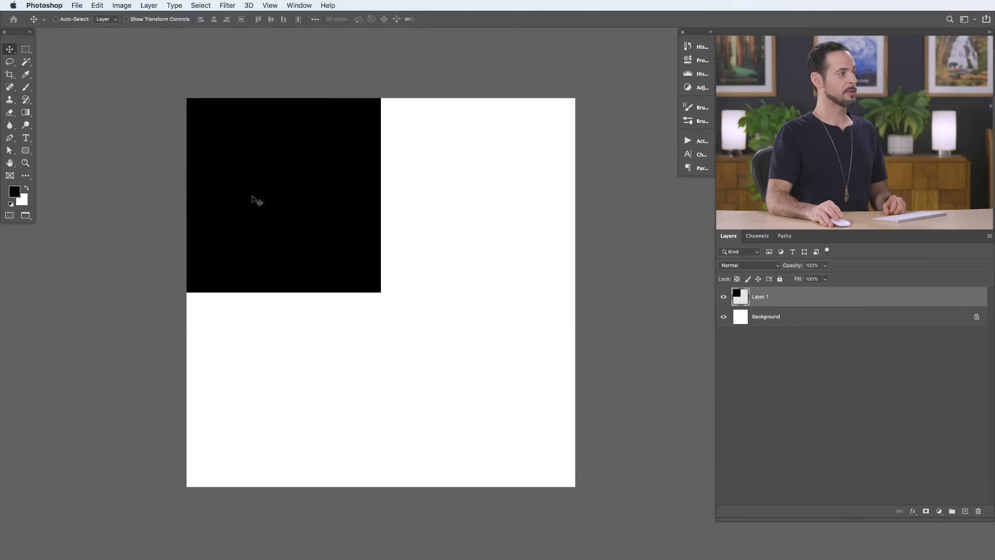
Duplicate the black square into the canvas's upper-right quarter, and duplicate both squares into the lower half
key("super+j")
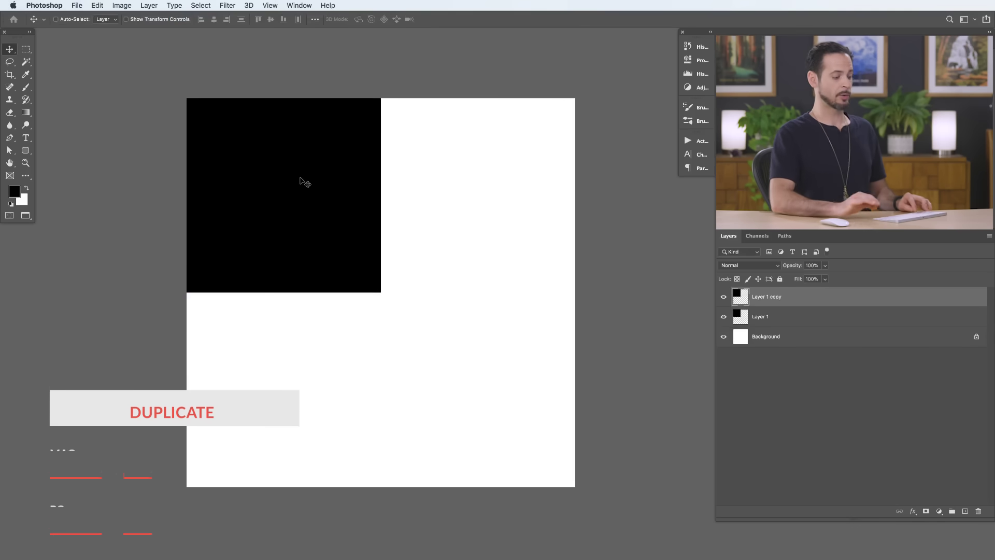
left_click_drag(220, 273, 461, 267)
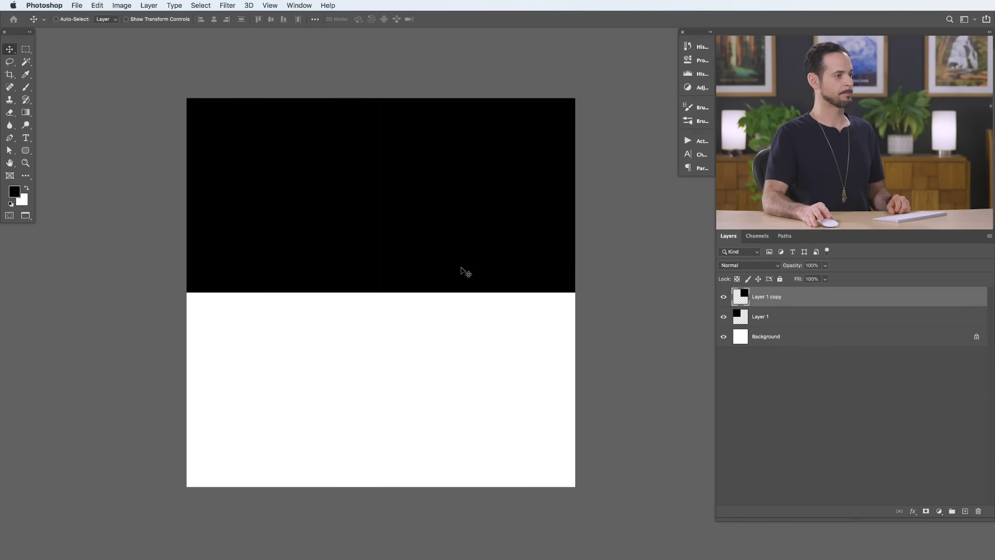
left_click(777, 318, "shift")
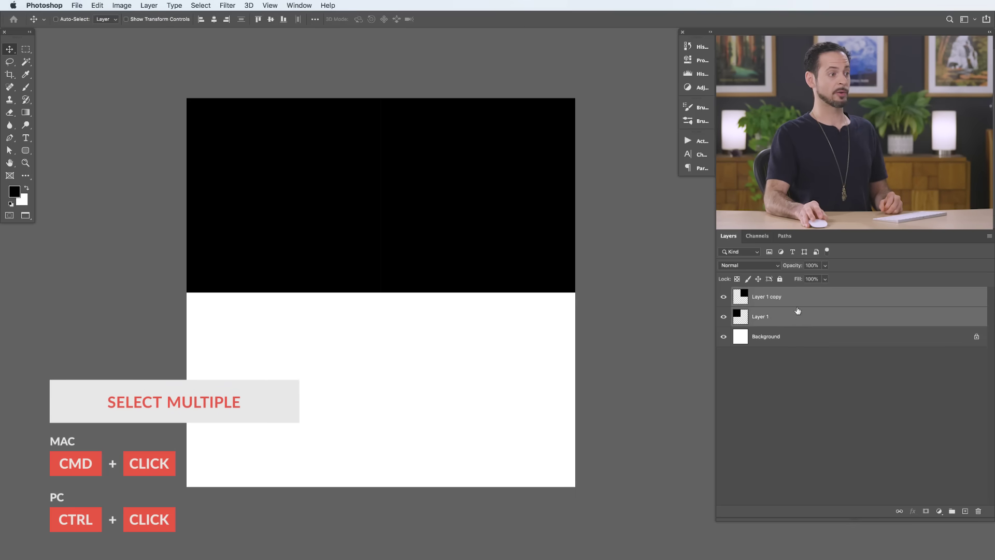
key("super+j")
left_click_drag(531, 248, 529, 438)
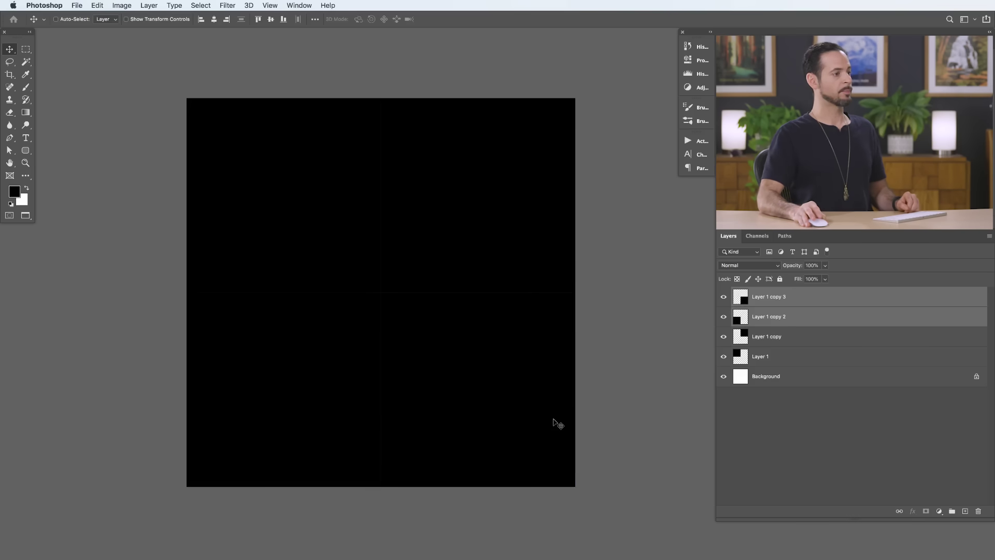
Toggle the visibility of the duplicated square layers to check which quarter of the canvas each one covers
left_click(723, 297)
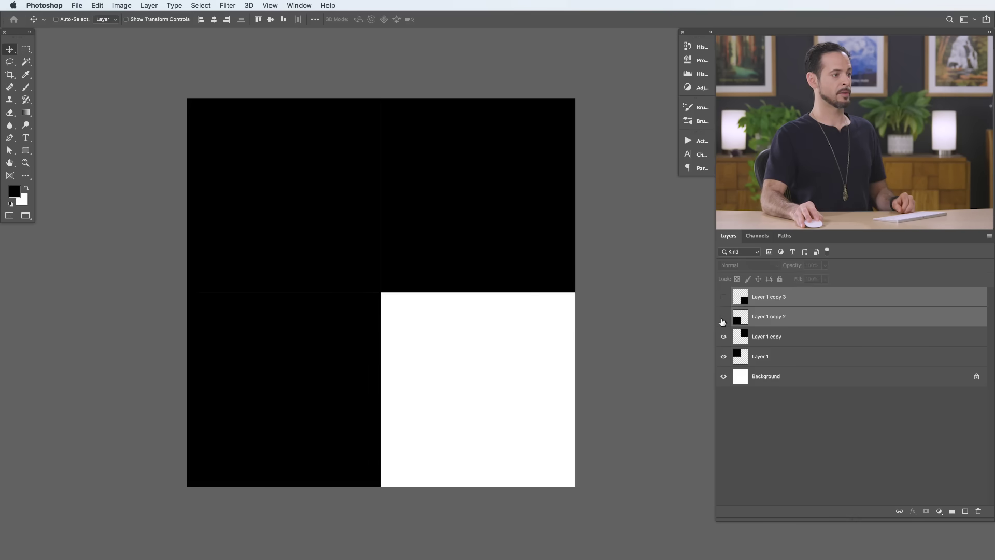
left_click(724, 317)
left_click(724, 336)
left_click(723, 336)
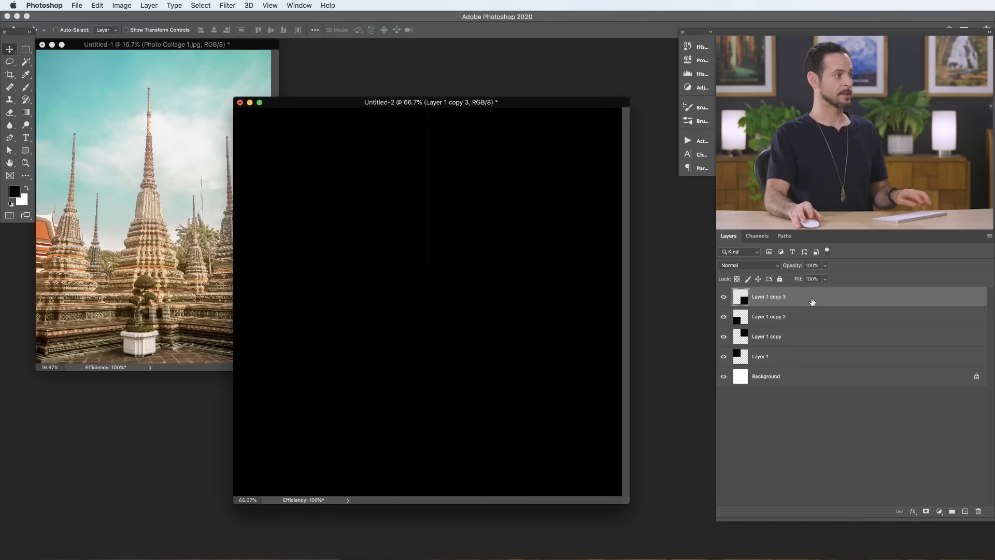
Arrange the Untitled-1 and Untitled-2 document windows side by side, with Untitled-2 zoomed to 50%
left_click_drag(488, 103, 565, 116)
key("super+minus")
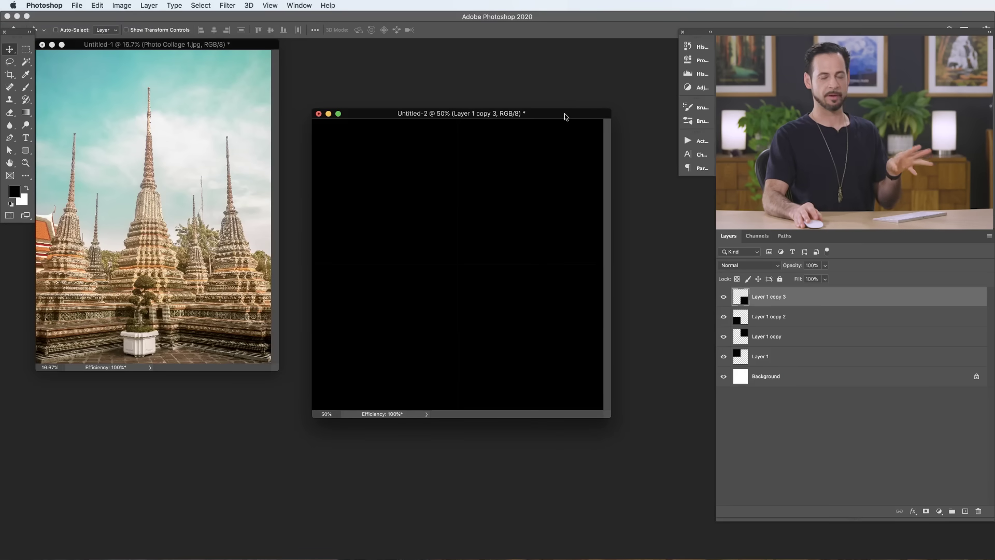
left_click_drag(155, 40, 167, 74)
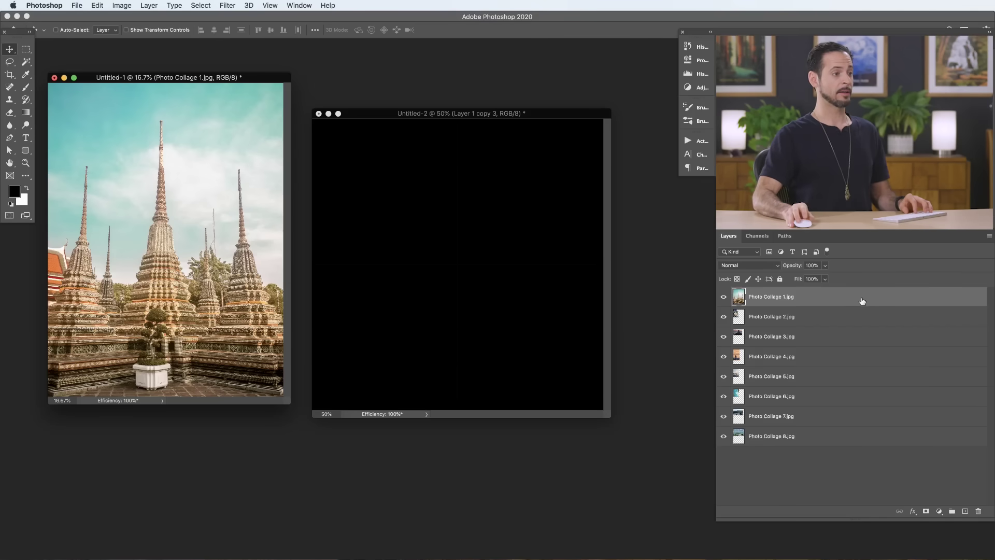
Convert the layers Photo Collage 1.jpg through Photo Collage 4.jpg to smart objects
right_click(858, 301)
left_click(809, 267)
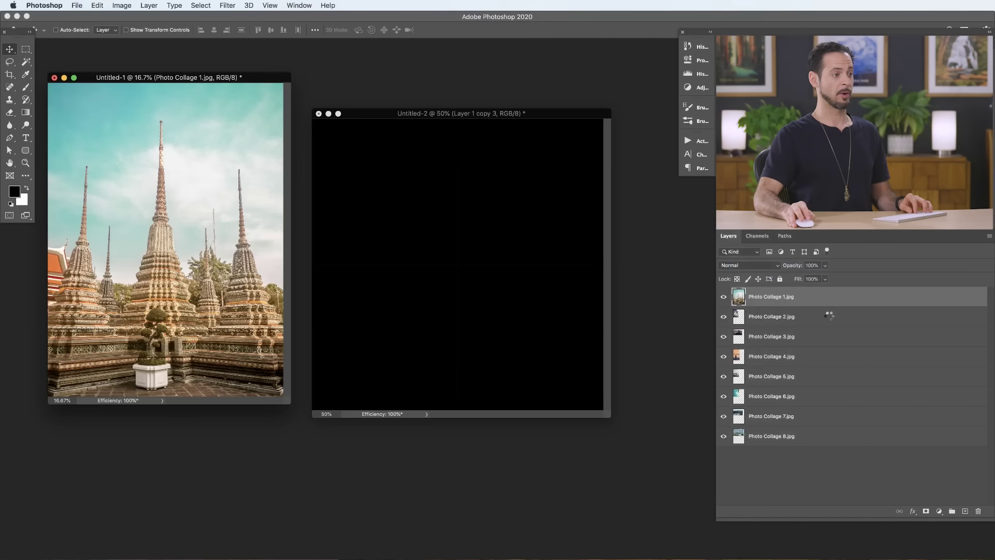
right_click(829, 318)
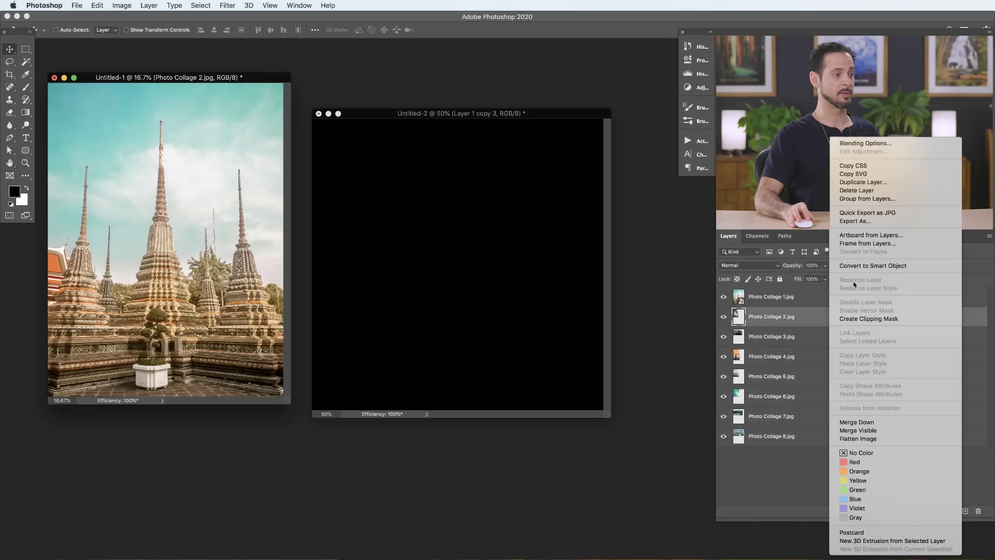
left_click(843, 266)
right_click(823, 336)
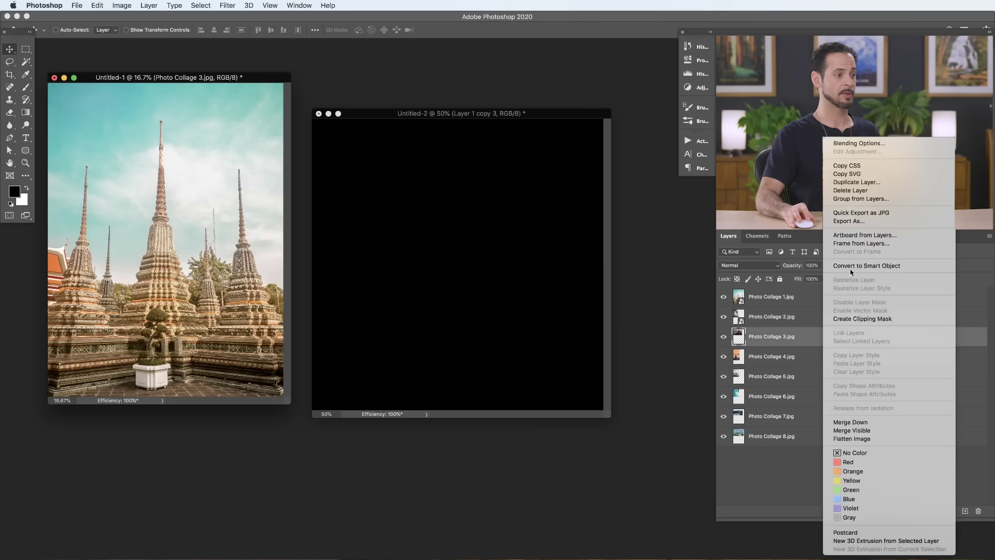
left_click(850, 270)
right_click(822, 358)
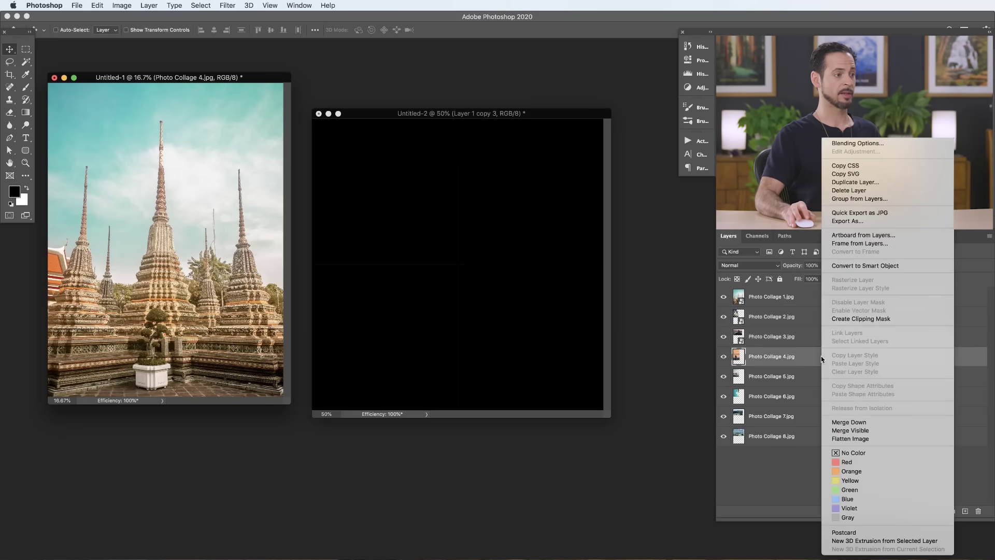
left_click(857, 265)
Convert the layers Photo Collage 5.jpg through Photo Collage 8.jpg to smart objects
right_click(836, 379)
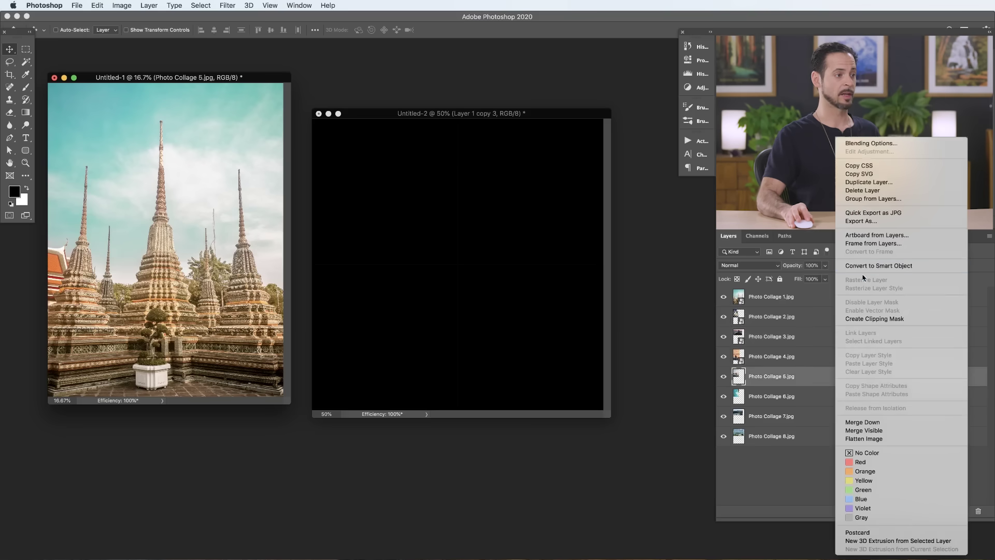
left_click(863, 266)
right_click(846, 398)
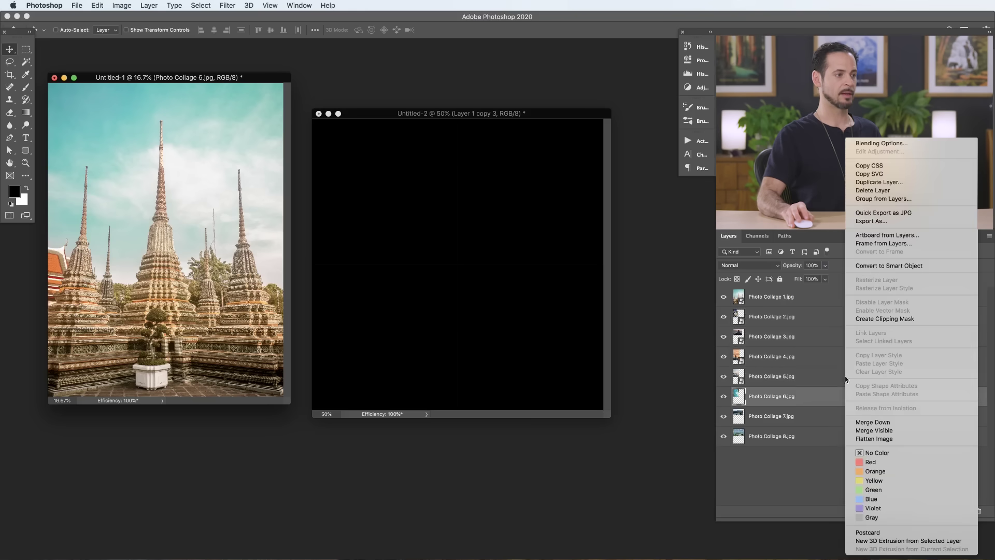
left_click(869, 266)
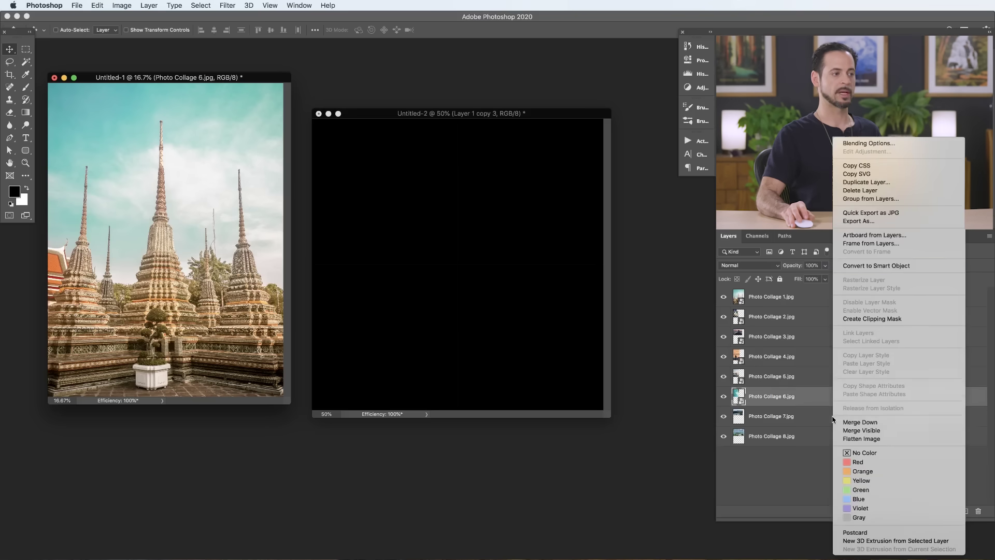
right_click(833, 417)
left_click(873, 266)
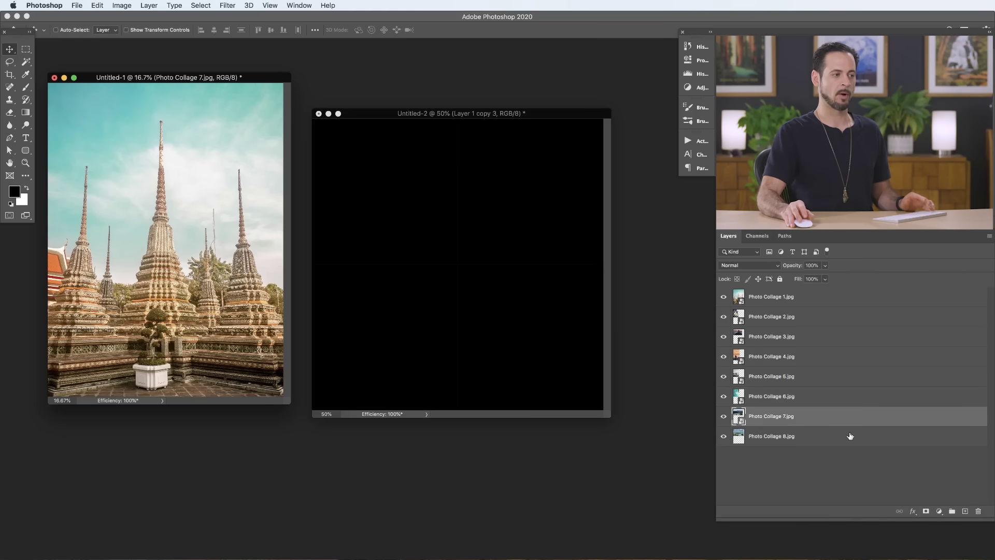
right_click(850, 436)
left_click(909, 266)
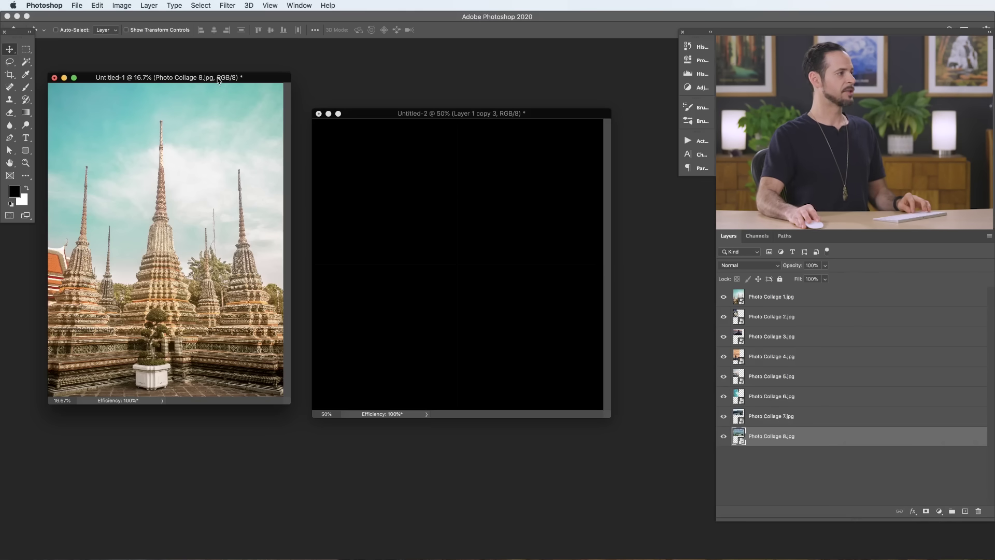
Hide Photo Collage 1.jpg in Untitled-1 and copy the Photo Collage 2.jpg layer into Untitled-2
left_click_drag(219, 80, 218, 87)
left_click(723, 298)
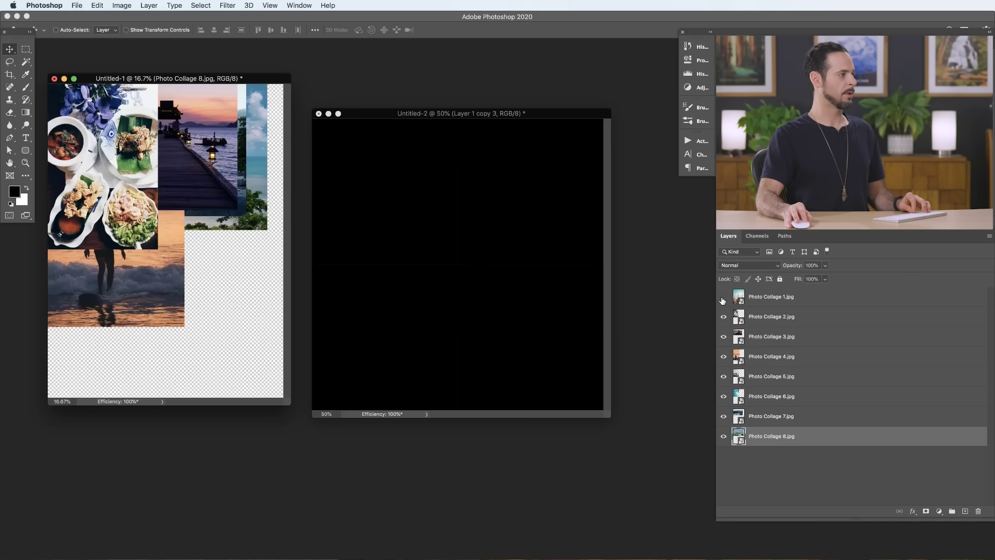
left_click(762, 317)
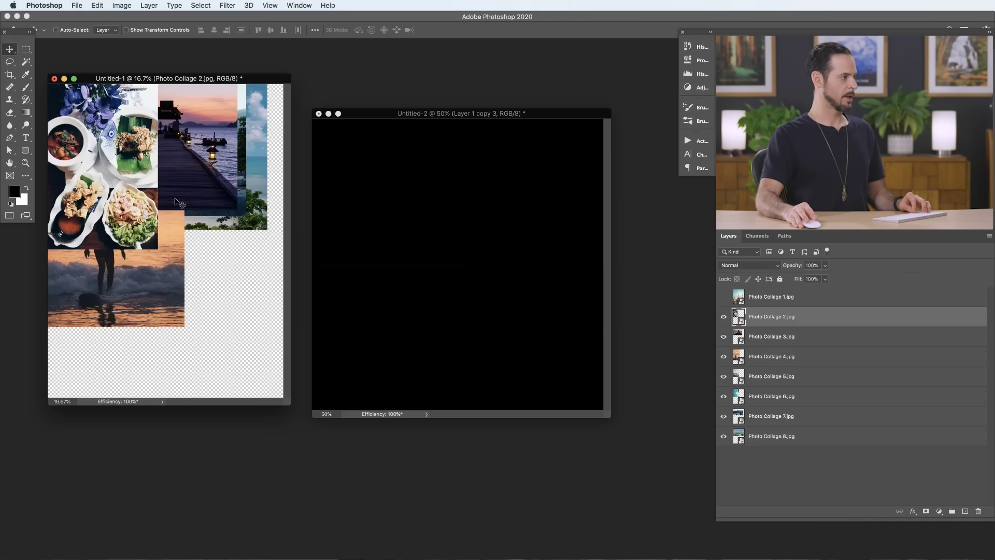
left_click_drag(113, 192, 488, 273)
Hide Photo Collage 2, 3 and 4 in Untitled-1 and copy the Photo Collage 5.jpg layer into Untitled-2
key("ctrl+Tab")
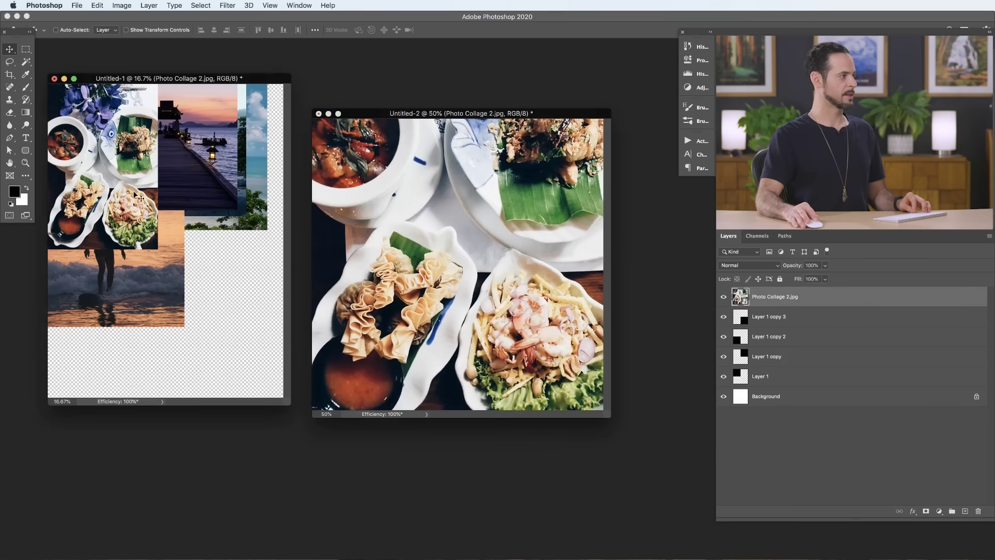
left_click(724, 321)
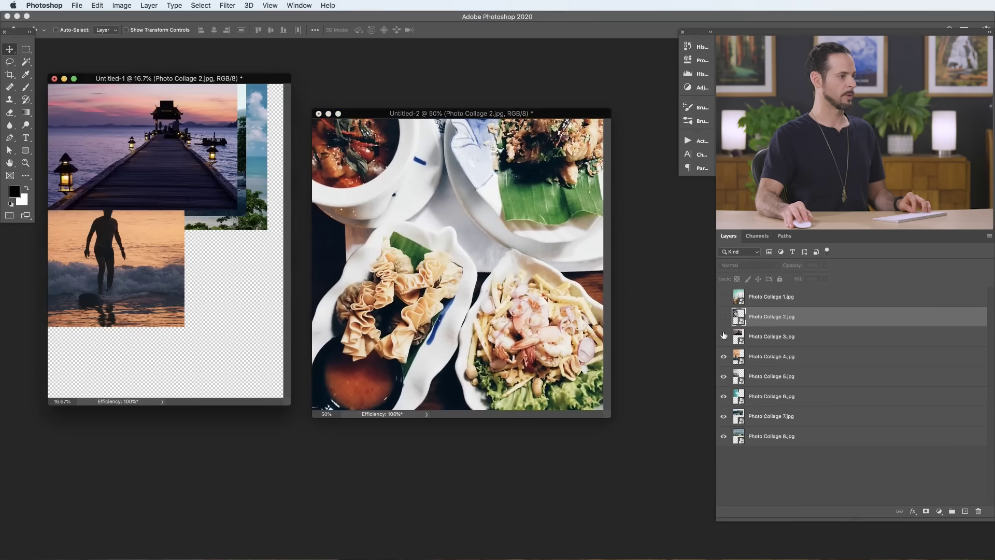
left_click(724, 336)
left_click(725, 358)
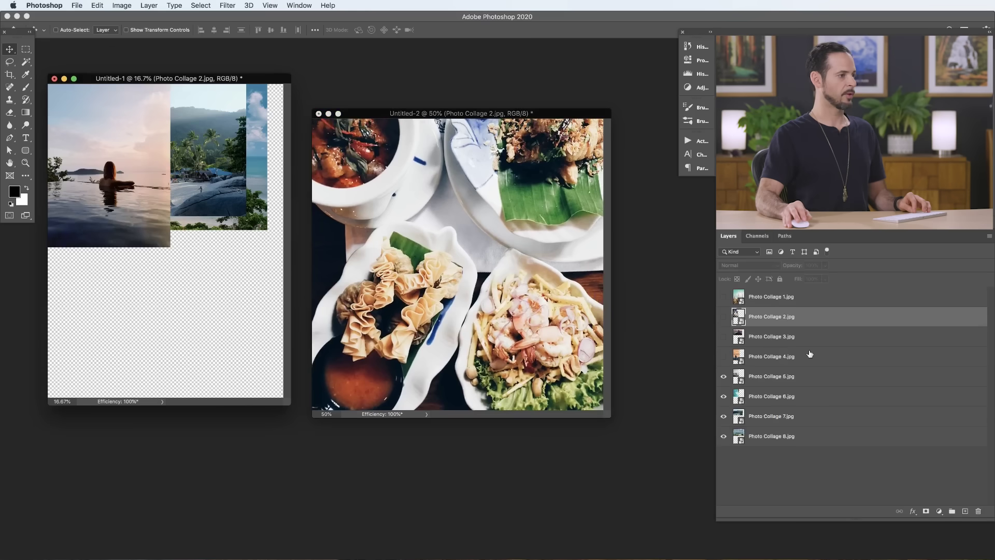
left_click_drag(786, 377, 497, 297)
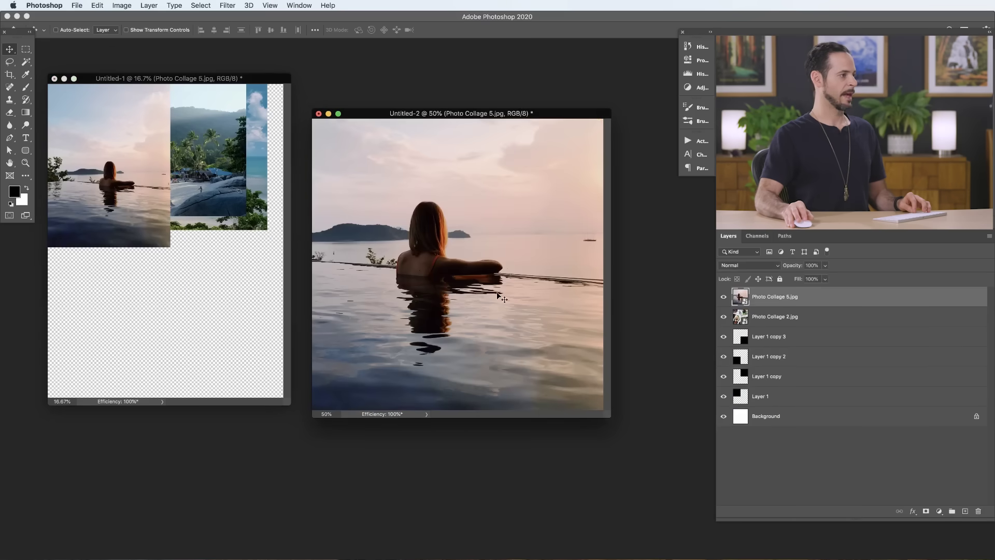
Hide Photo Collage 5.jpg in Untitled-1 and copy the Photo Collage 6.jpg layer into Untitled-2
left_click(165, 219)
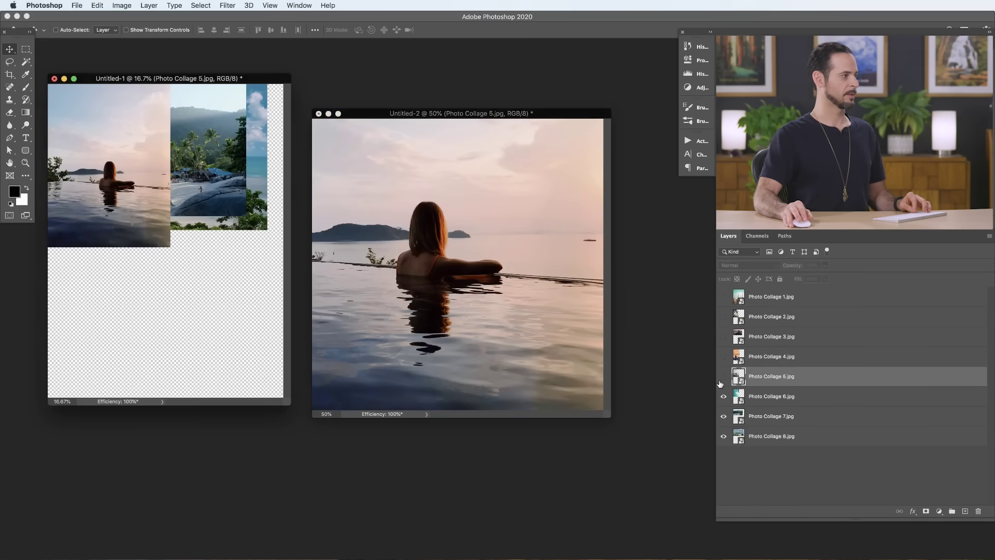
left_click_drag(772, 398, 483, 307)
Toggle the visibility of Photo Collage 6.jpg and Photo Collage 7.jpg in Untitled-1 to view the remaining photos
left_click(174, 236)
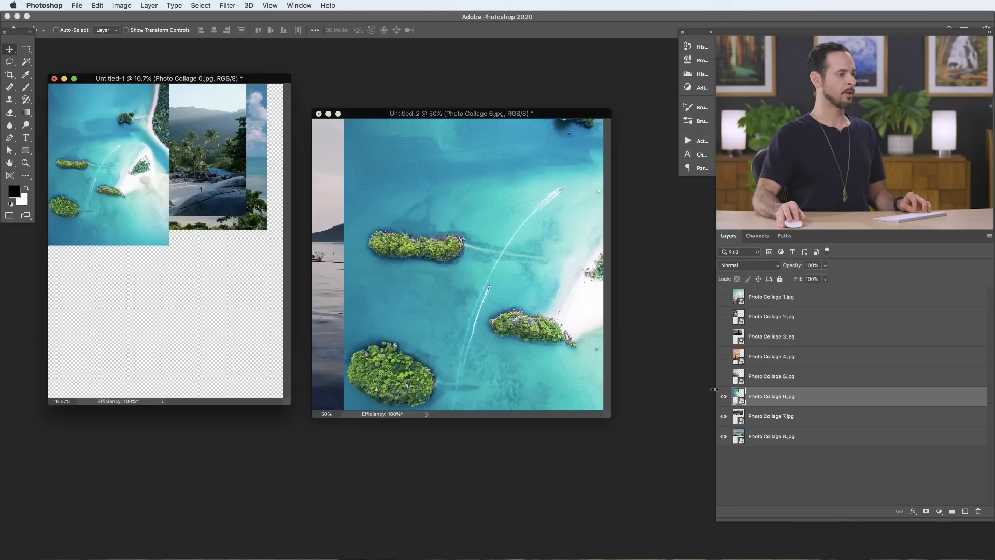
left_click(724, 398)
left_click(724, 417)
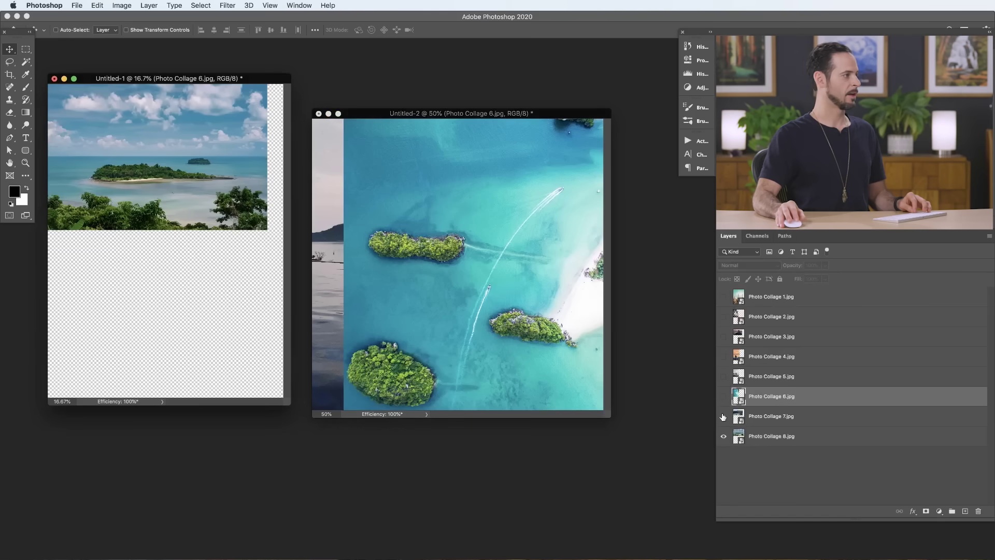
left_click(724, 417)
left_click(723, 397)
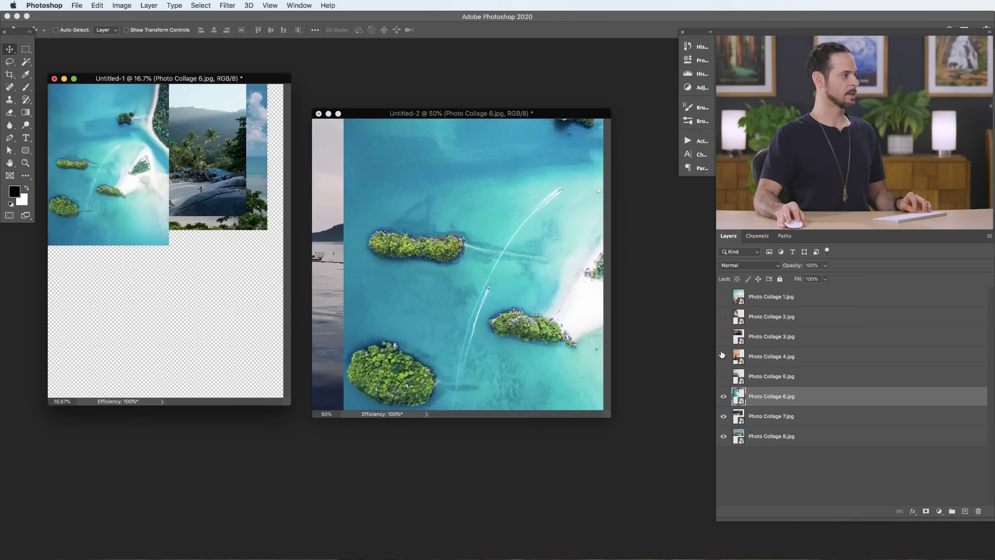
Show Photo Collage 4.jpg and 3.jpg in Untitled-1, and copy the Photo Collage 3.jpg layer into Untitled-2 with the pier centred
left_click(723, 356)
left_click(723, 337)
left_click_drag(776, 341, 477, 319)
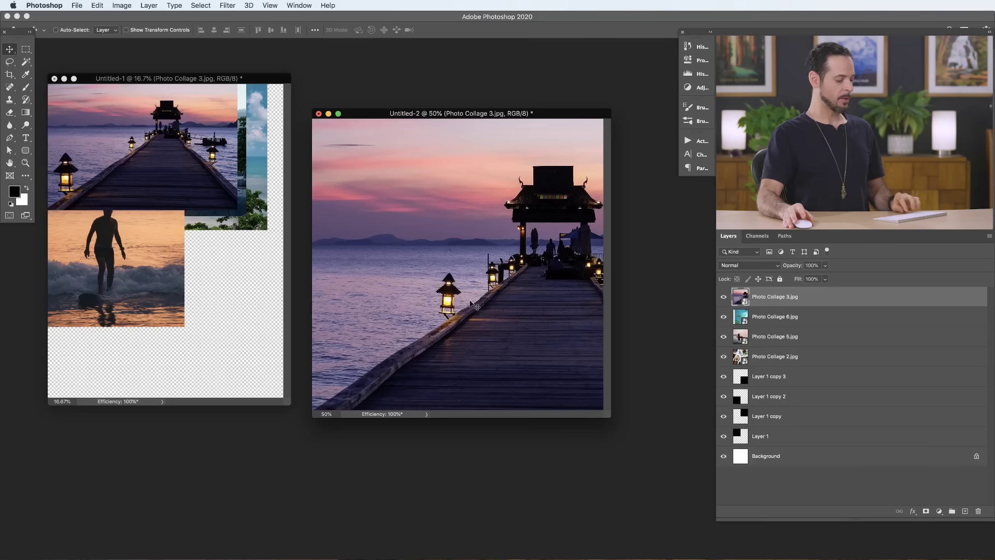
key("f")
left_click_drag(510, 316, 333, 282)
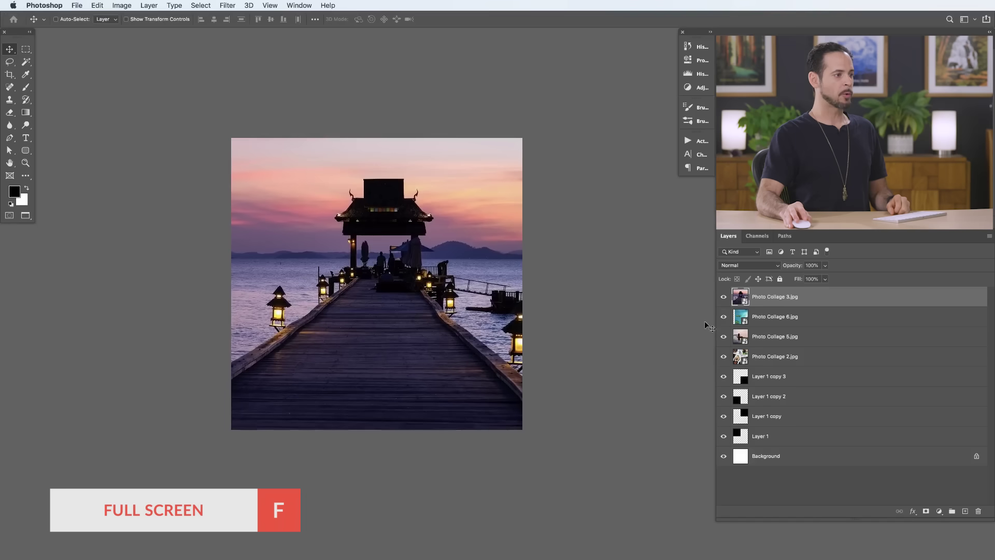
Hide every layer in Untitled-2 except Layer 1 and the Background
left_click_drag(724, 301, 724, 424)
left_click(723, 437)
left_click(724, 437)
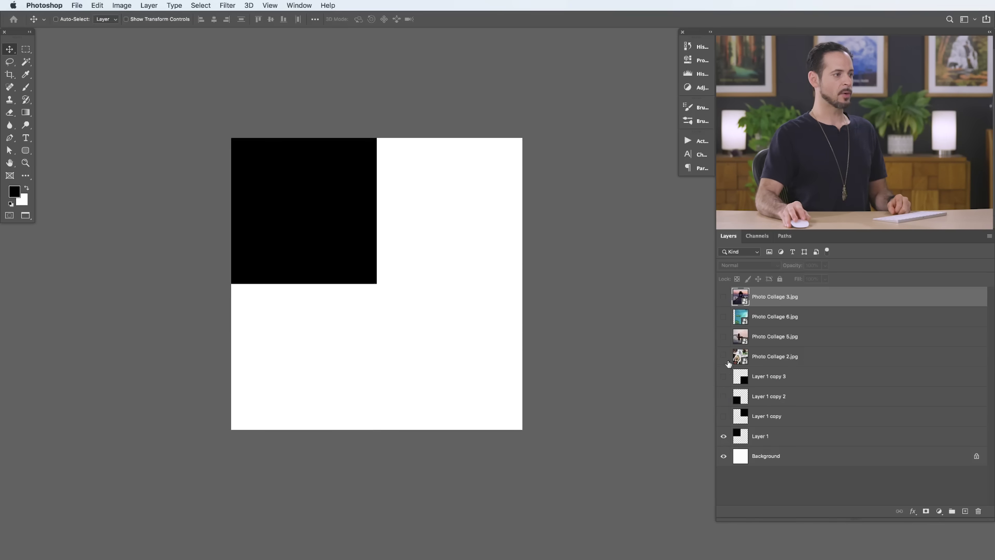
Place Photo Collage 3.jpg directly above Layer 1 in the layer stack, and show and reposition the photo
left_click_drag(791, 299, 756, 422)
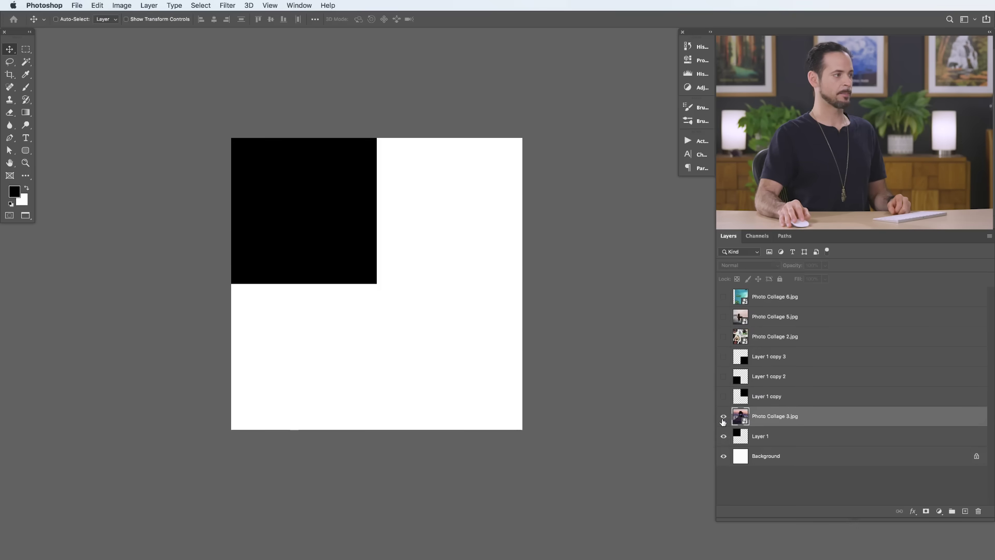
left_click(724, 417)
left_click_drag(465, 301, 441, 349)
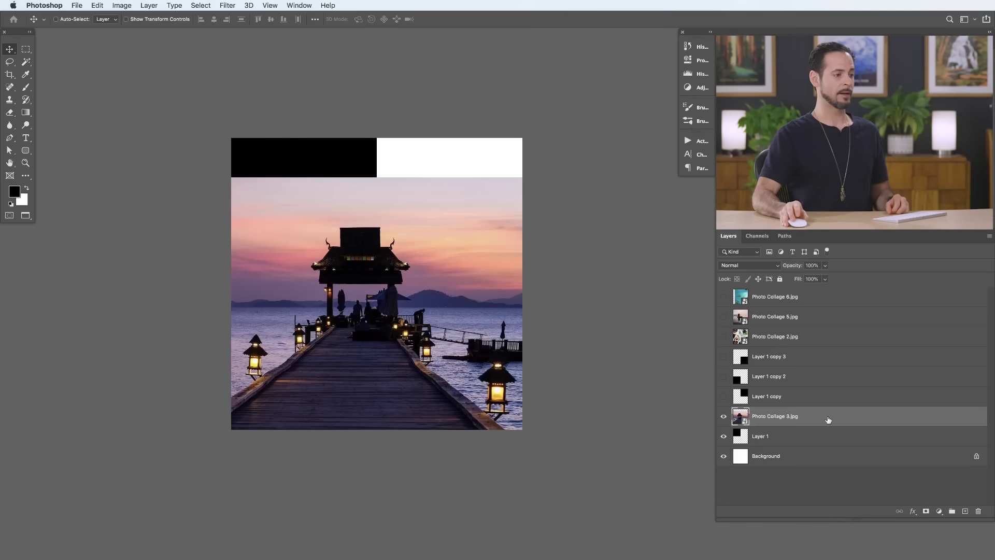
Clip Photo Collage 3.jpg to Layer 1 and reposition the pier within the upper-left square
right_click(826, 418)
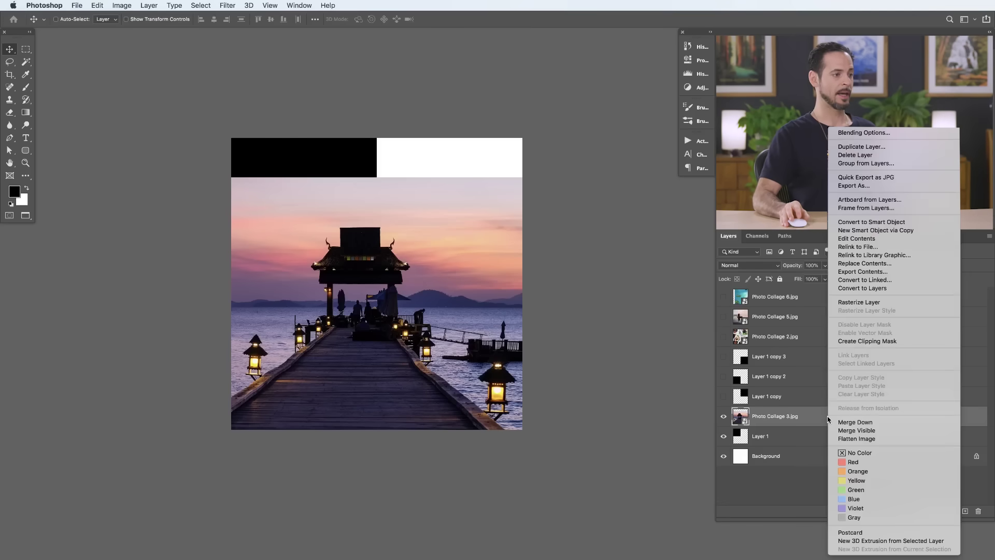
left_click(860, 342)
left_click_drag(499, 394, 480, 329)
left_click(723, 437)
left_click(724, 437)
Show Photo Collage 6.jpg, place it directly above Photo Collage 3.jpg, clip it to Layer 1 and shift the photo
left_click(723, 297)
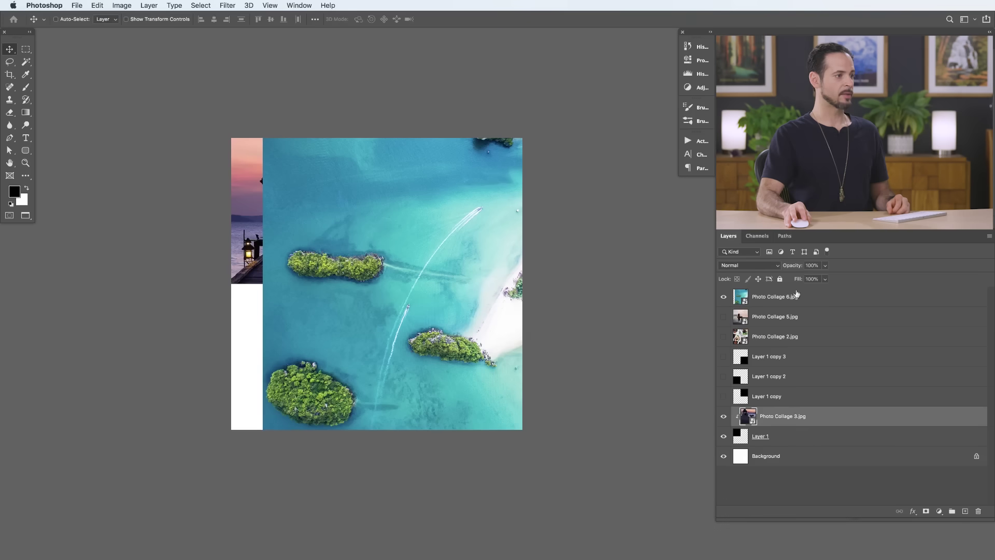
left_click_drag(807, 299, 819, 403)
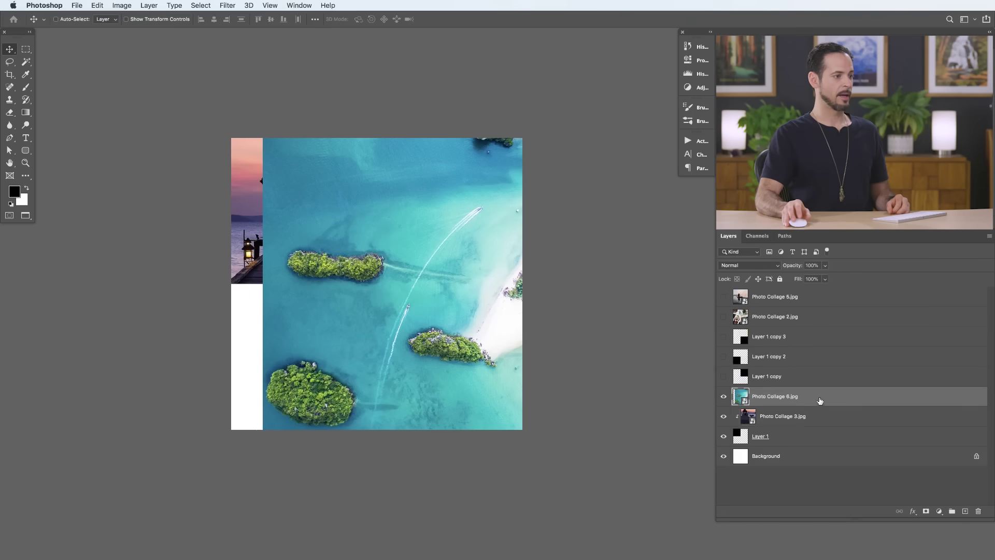
right_click(820, 403)
key("Return")
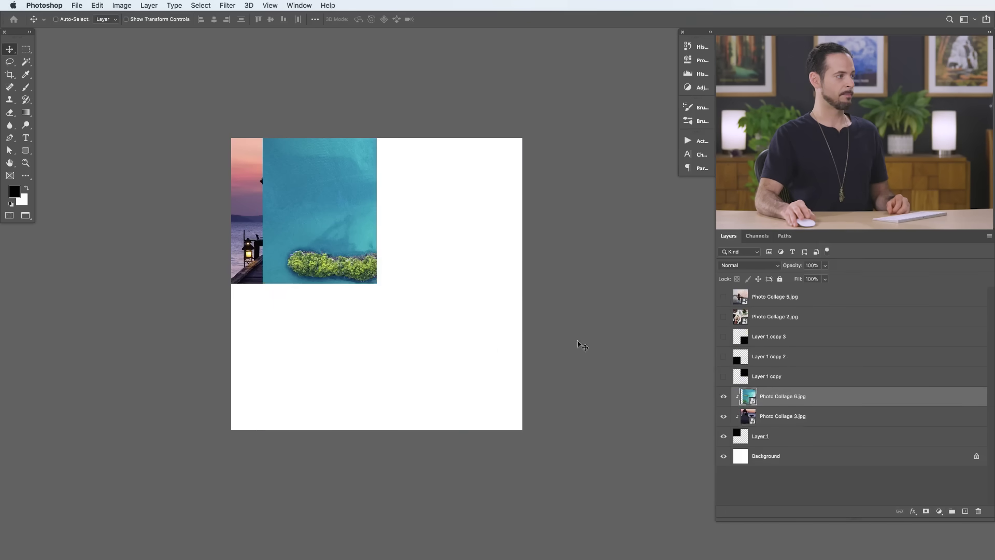
left_click_drag(418, 358, 363, 263)
Move Photo Collage 6.jpg directly above Layer 1 copy, clip it to that square and show the square's layer
left_click_drag(806, 388, 803, 377)
right_click(804, 379)
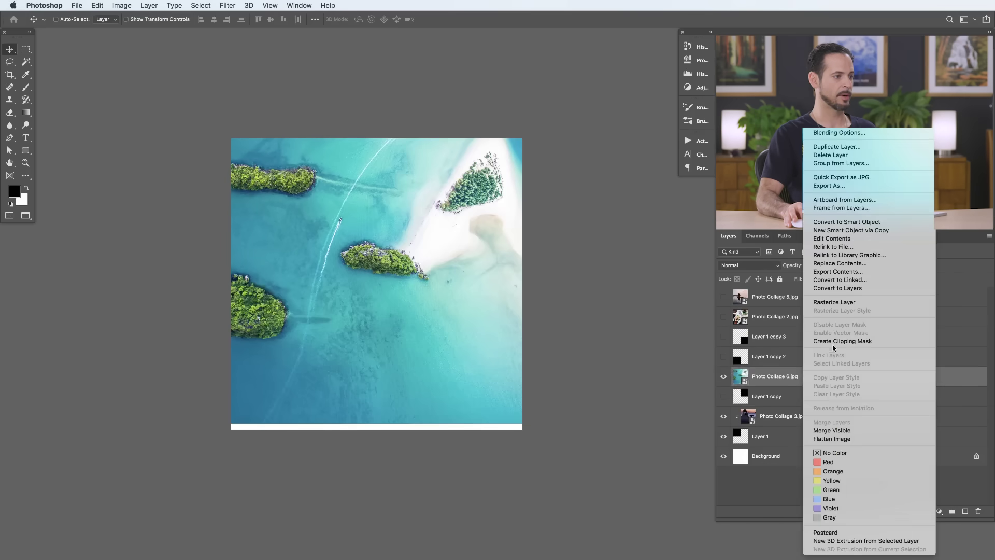
key("Return")
left_click(723, 396)
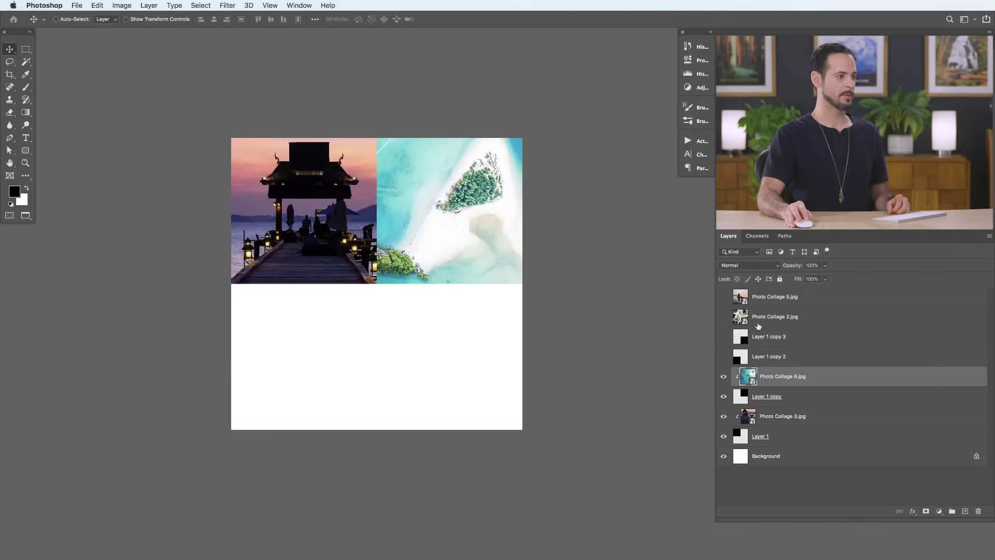
Place Photo Collage 2.jpg above Layer 1 copy 2, show both layers and clip the photo to the lower-left square
left_click_drag(774, 329, 775, 335)
left_click(723, 357)
right_click(793, 335)
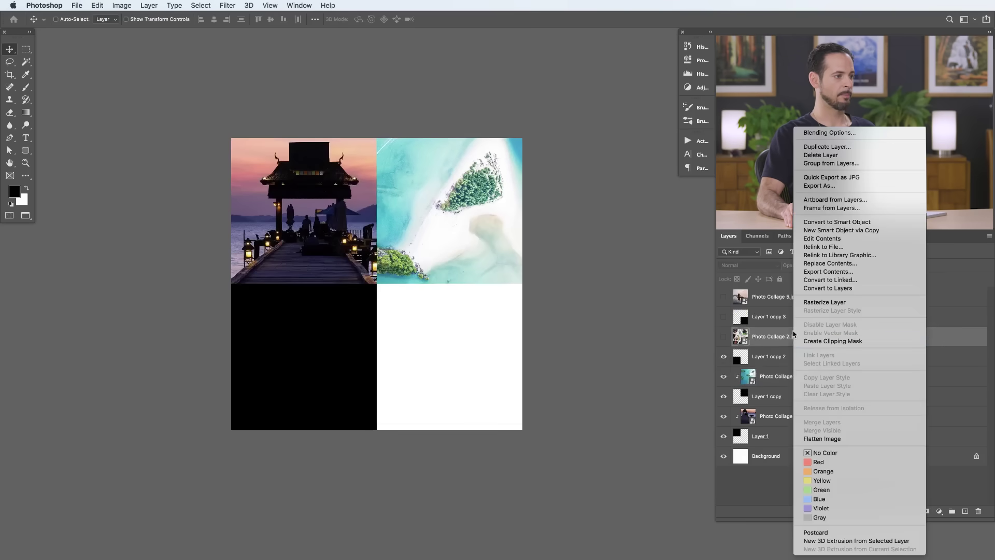
left_click(821, 342)
left_click(724, 337)
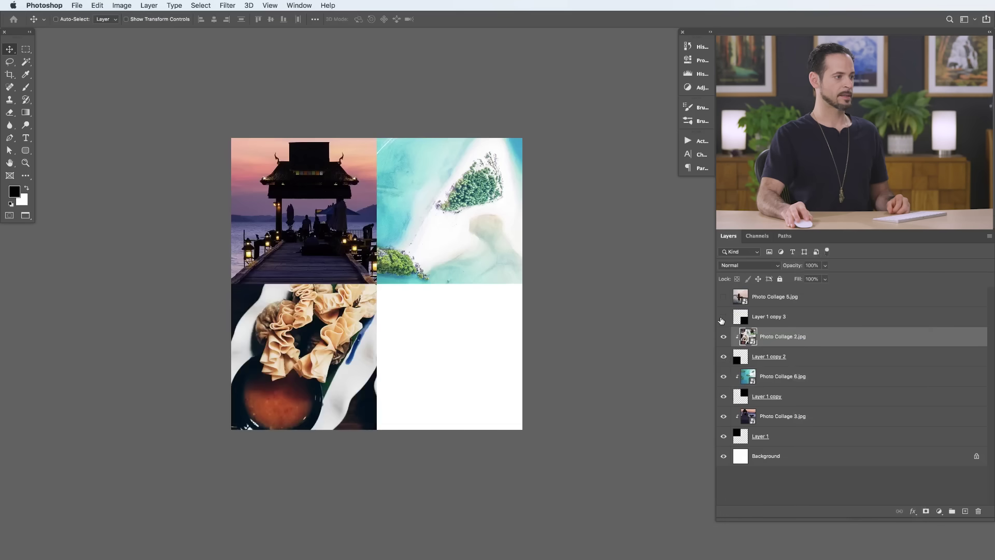
Show Layer 1 copy 3 and Photo Collage 5.jpg, and clip the photo to the lower-right square
left_click(724, 317)
left_click(723, 297)
right_click(817, 301)
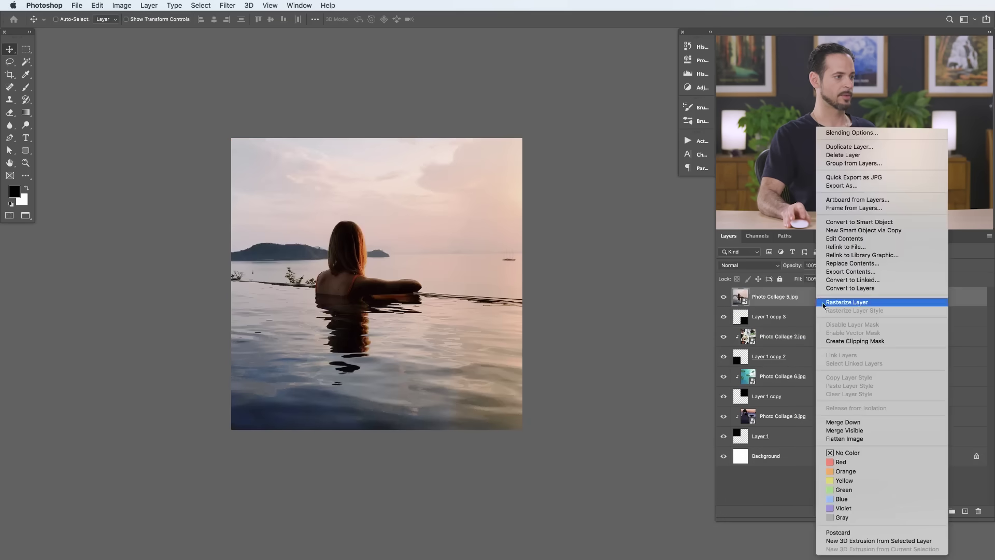
left_click(841, 343)
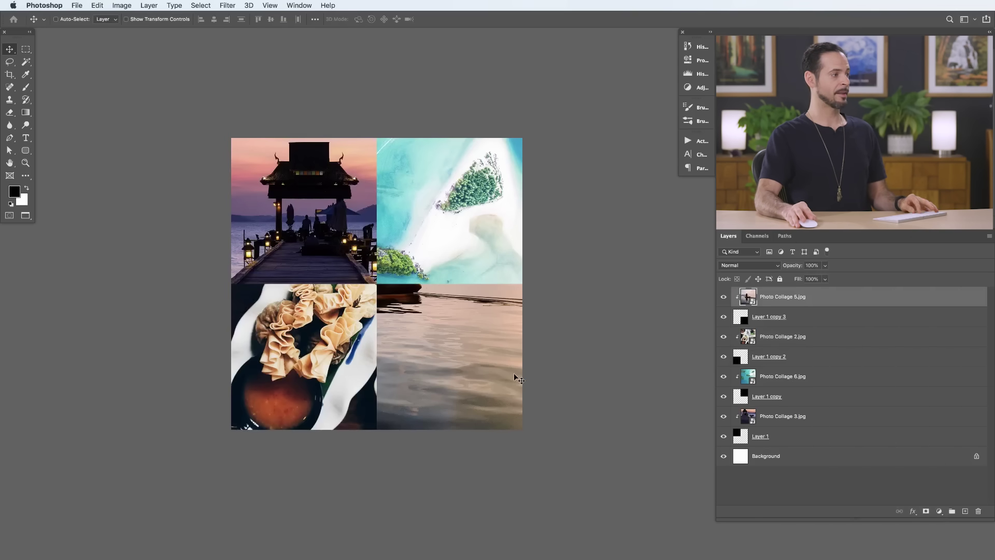
Scale Photo Collage 5.jpg down to about 10.5% and position the woman in the water within the lower-right square
left_click_drag(573, 400, 653, 447)
key("ctrl+t")
left_click_drag(262, 59, 485, 320)
left_click_drag(519, 349, 443, 279)
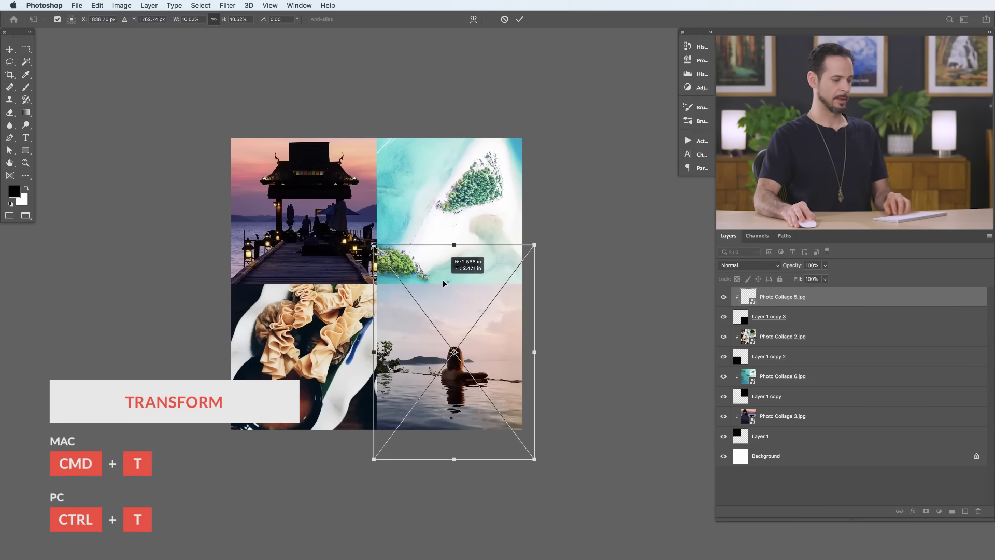
key("Return")
Scale down Photo Collage 2.jpg and fit the food dishes within the lower-left square
left_click(817, 342)
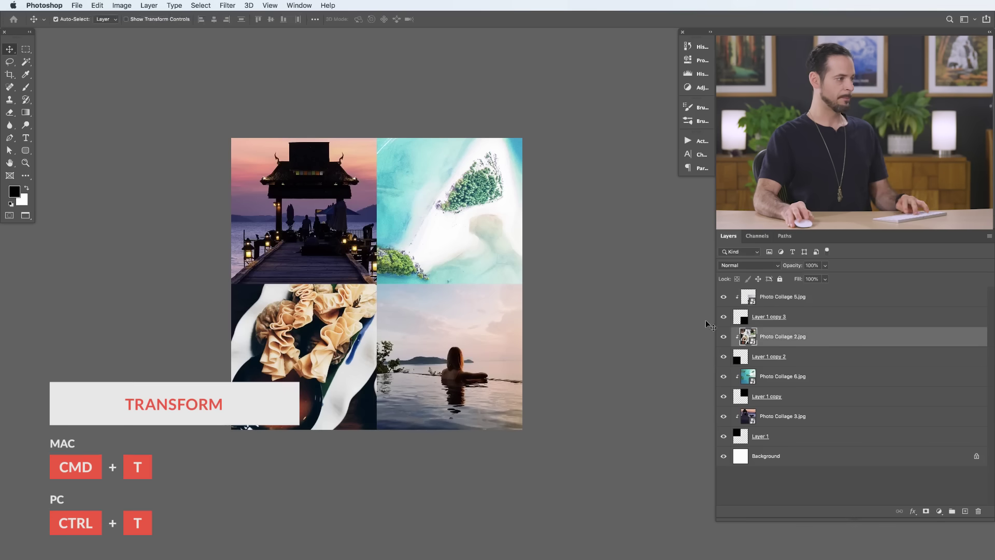
key("super+t")
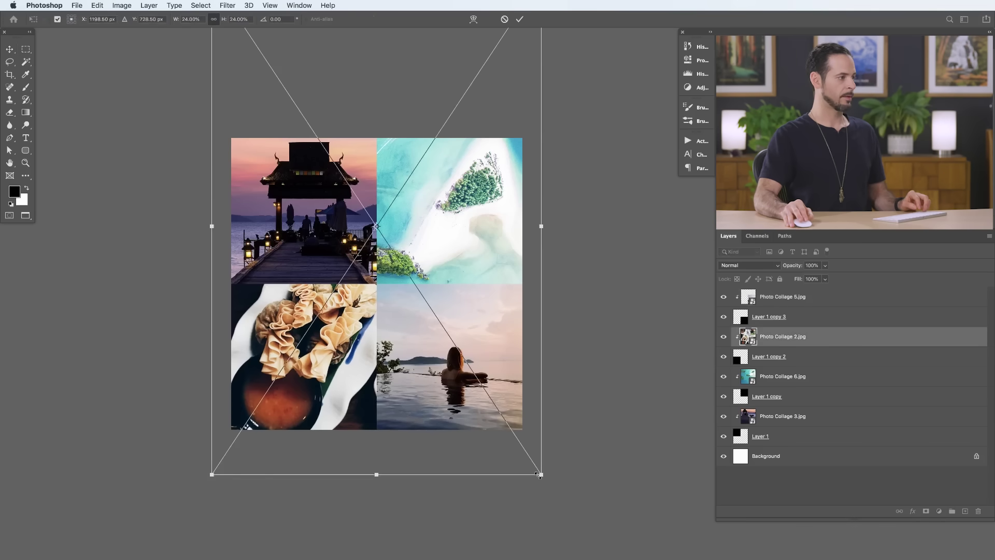
left_click_drag(539, 474, 356, 197)
left_click_drag(328, 148, 345, 407)
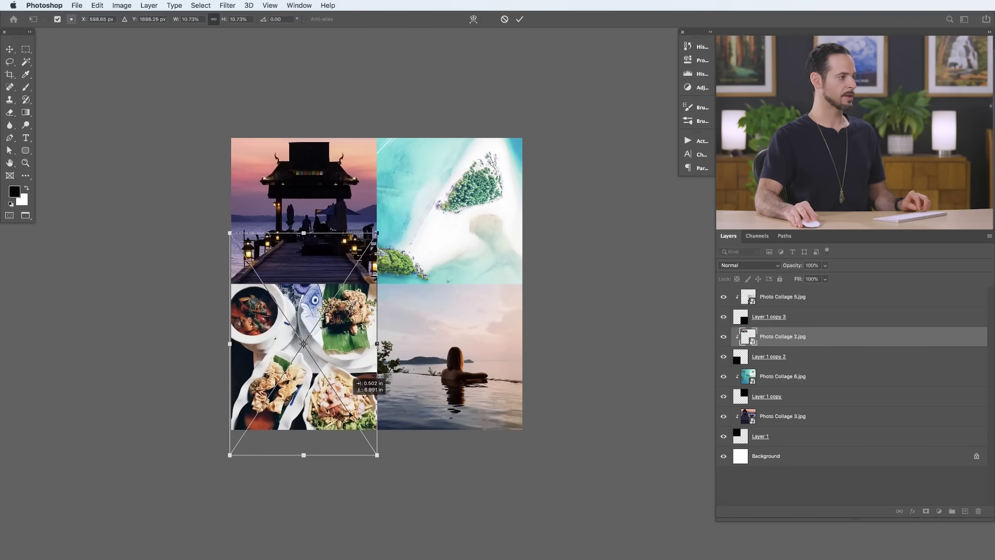
left_click_drag(378, 456, 355, 423)
key("Return")
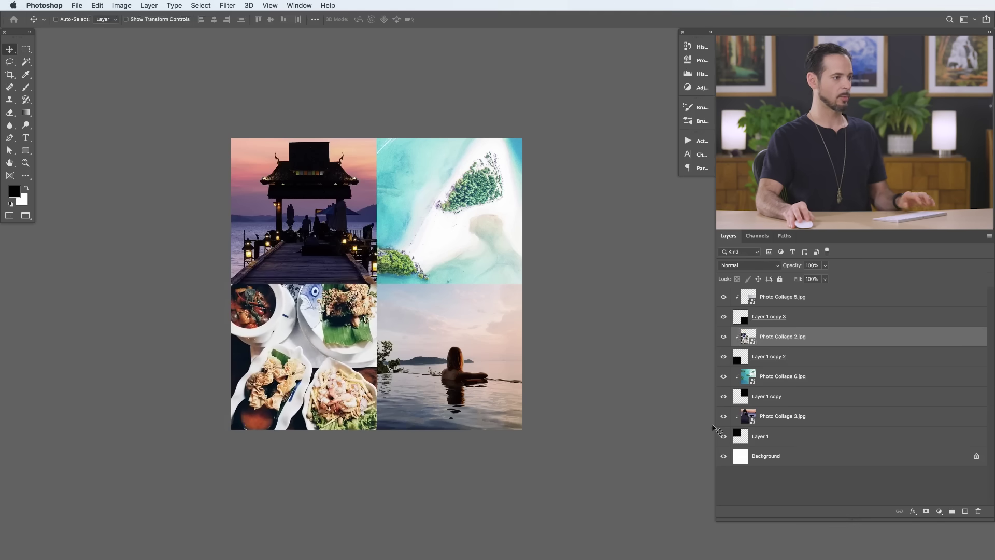
Scale down Photo Collage 6.jpg and fit the aerial island view within the upper-right square
left_click(797, 382)
key("super+t")
left_click_drag(198, 425, 355, 207)
left_click_drag(414, 128, 423, 240)
left_click_drag(362, 49, 414, 114)
left_click_drag(466, 227, 429, 209)
mouse_move(532, 303)
left_mouse_down()
mouse_move(595, 391)
mouse_move(531, 272)
mouse_move(521, 289)
mouse_move(535, 286)
left_mouse_up()
key("Return")
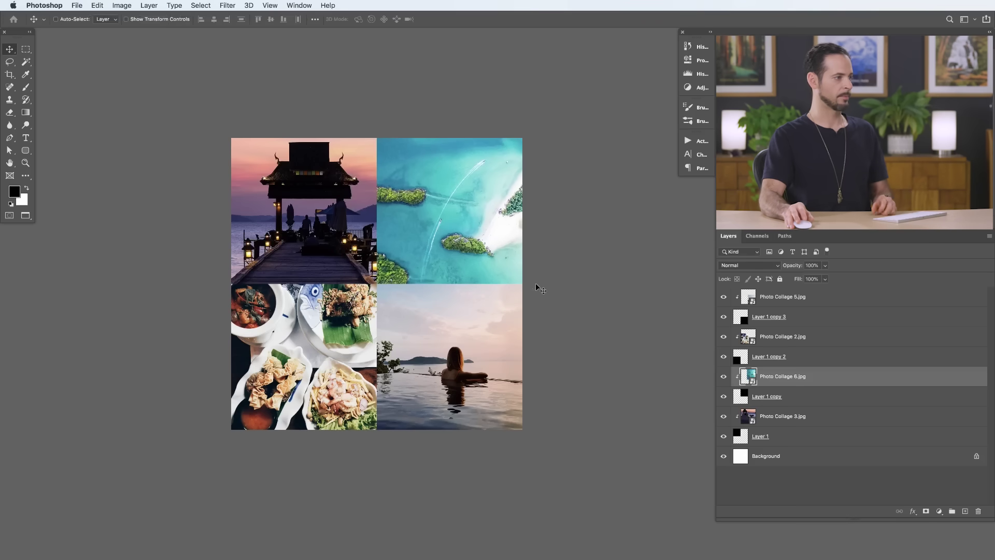
Scale down Photo Collage 3.jpg and fit the whole pier within the upper-left square
left_click(790, 423)
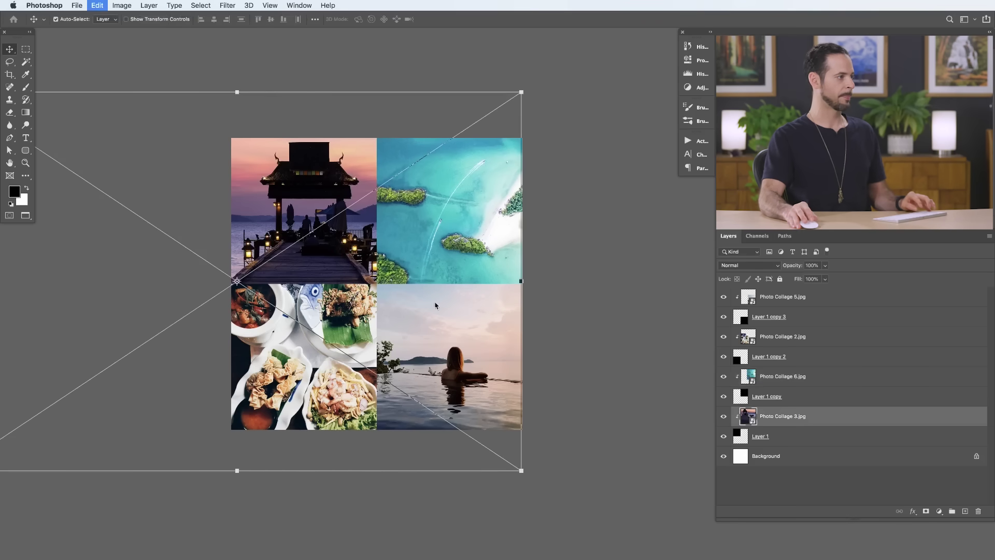
key("ctrl+t")
left_click_drag(524, 472, 211, 262)
left_click_drag(170, 227, 344, 306)
key("Return")
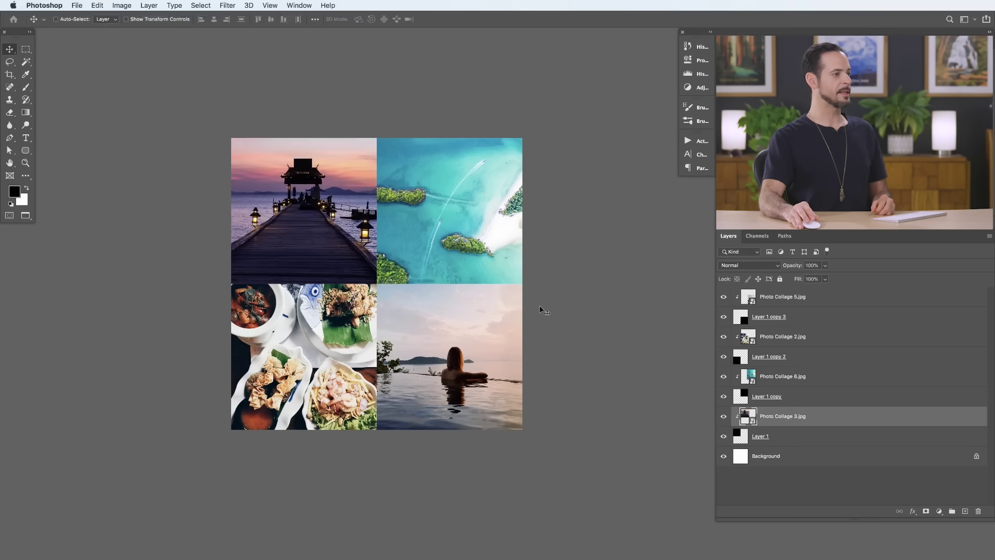
Add a new layer above Photo Collage 5.jpg and fill a thin, 8 in tall vertical strip between the photo columns with white
left_click(837, 298)
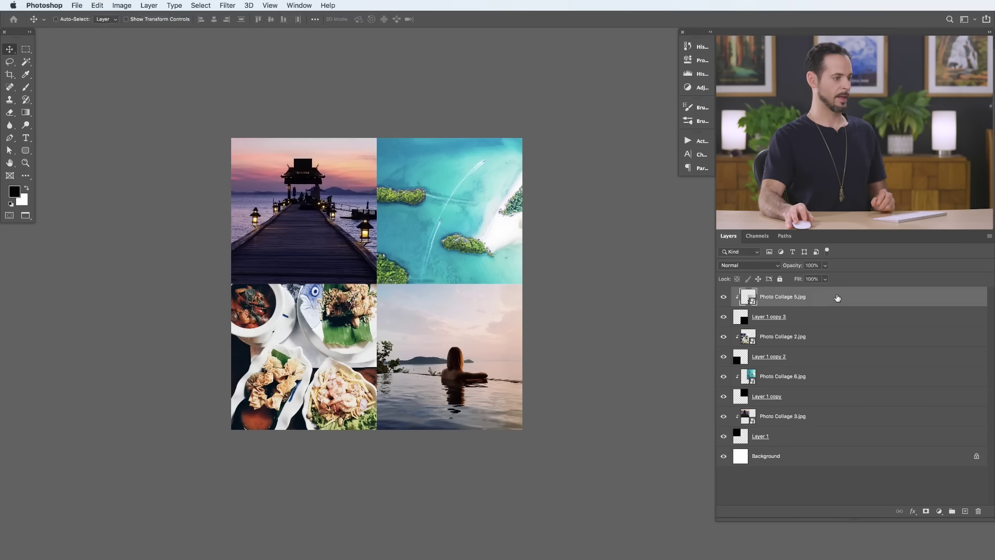
key("super+alt+shift+n")
key("m")
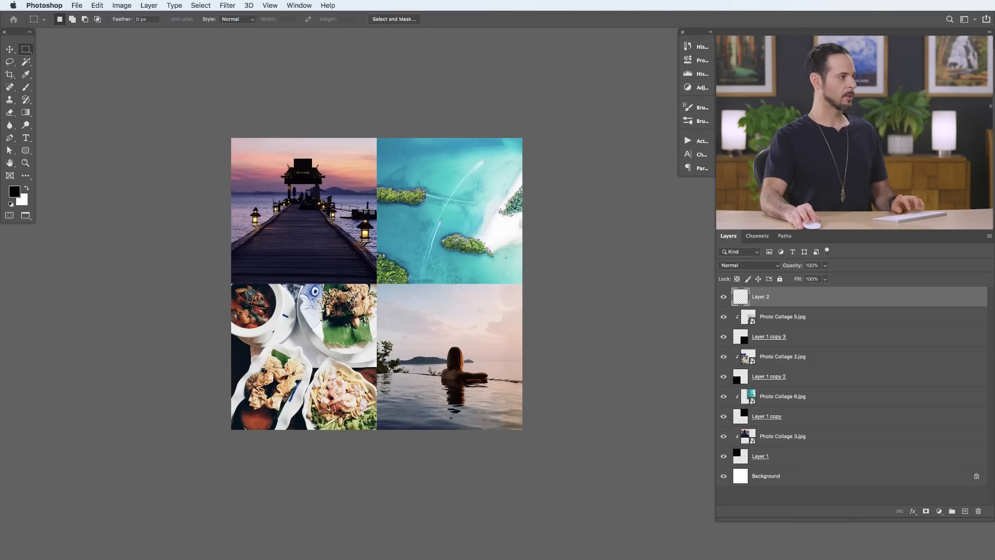
left_click_drag(375, 134, 377, 480)
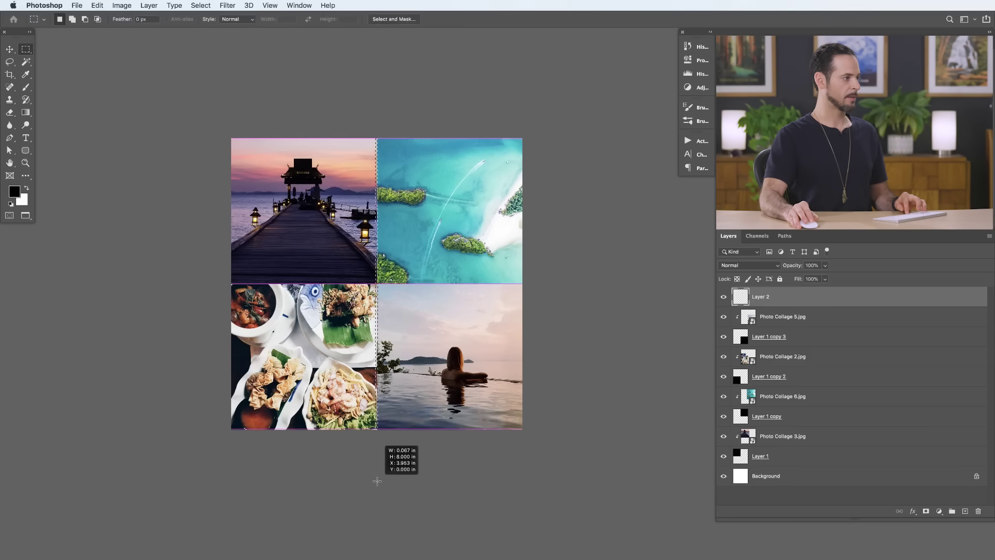
left_click_drag(378, 481, 378, 480)
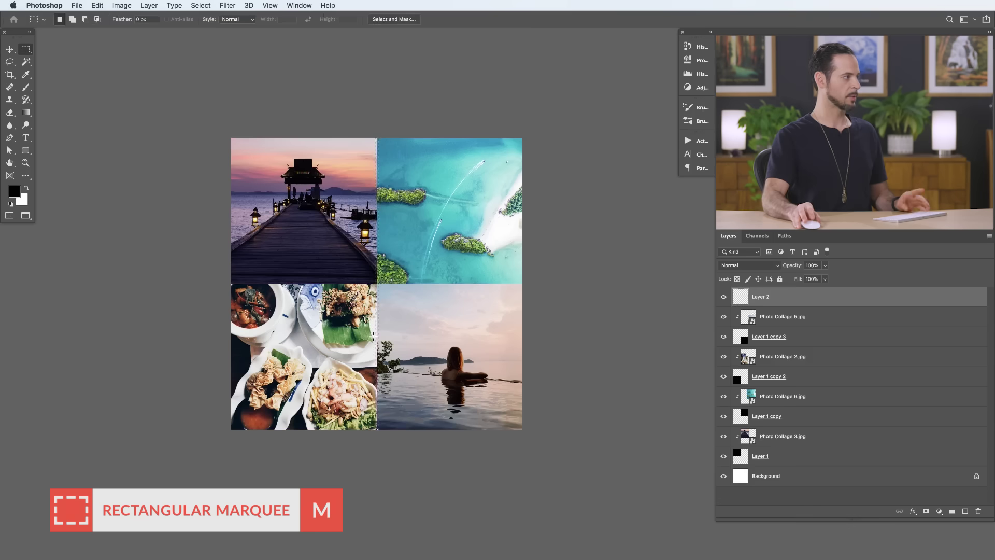
key("super+BackSpace")
key("super+d")
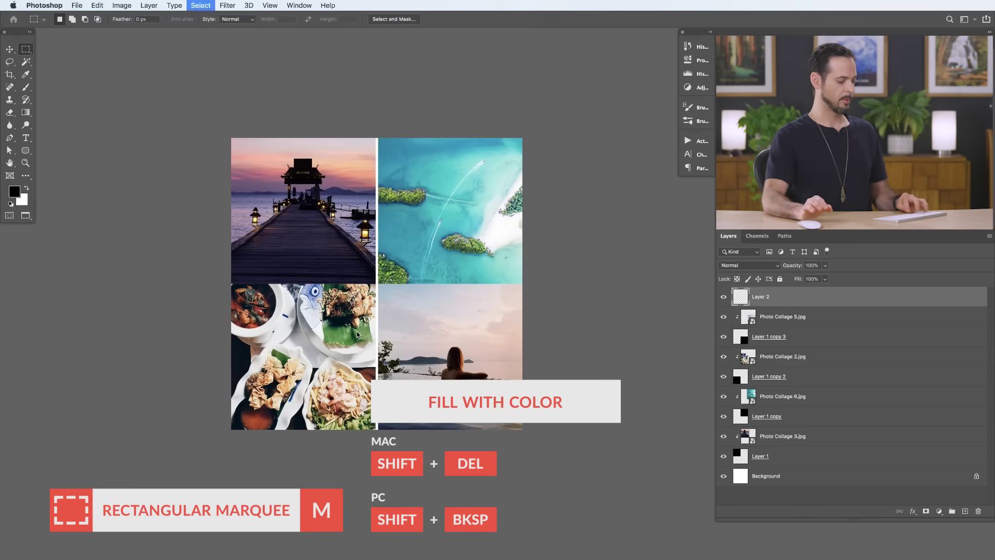
Duplicate the white strip, rotate the copy 90° into a horizontal divider, and merge both strips into a layer named lines
key("super+j")
key("super+t")
left_click_drag(396, 129, 536, 306)
key("Return")
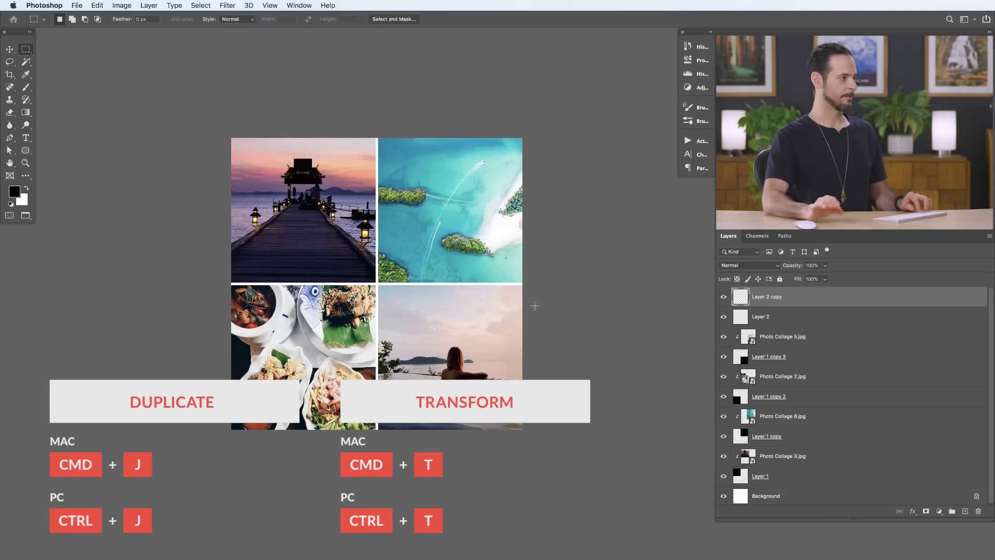
left_click(816, 318, "shift")
key("super+e")
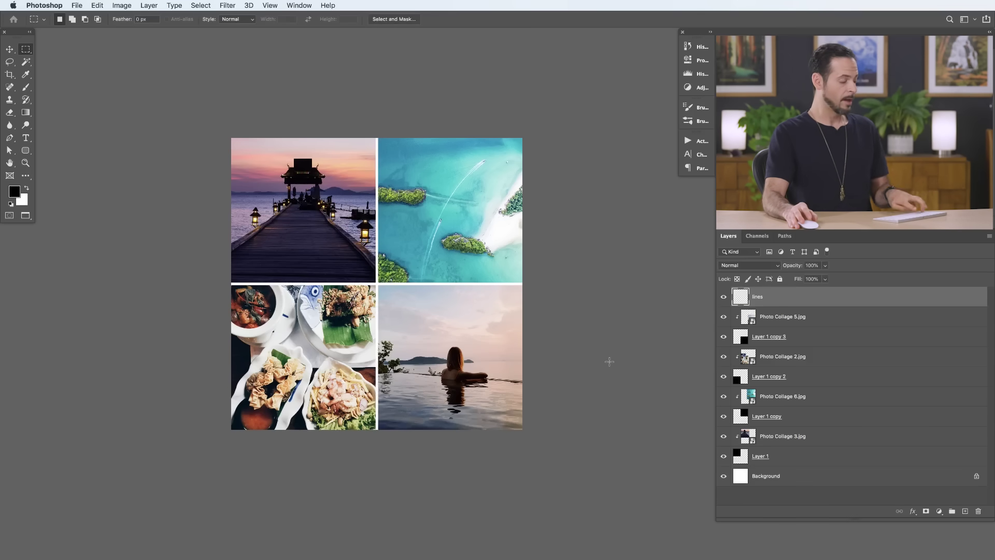
Return to the side-by-side document windows and copy Photo Collage 4.jpg from Untitled-1 into Untitled-2
key("f")
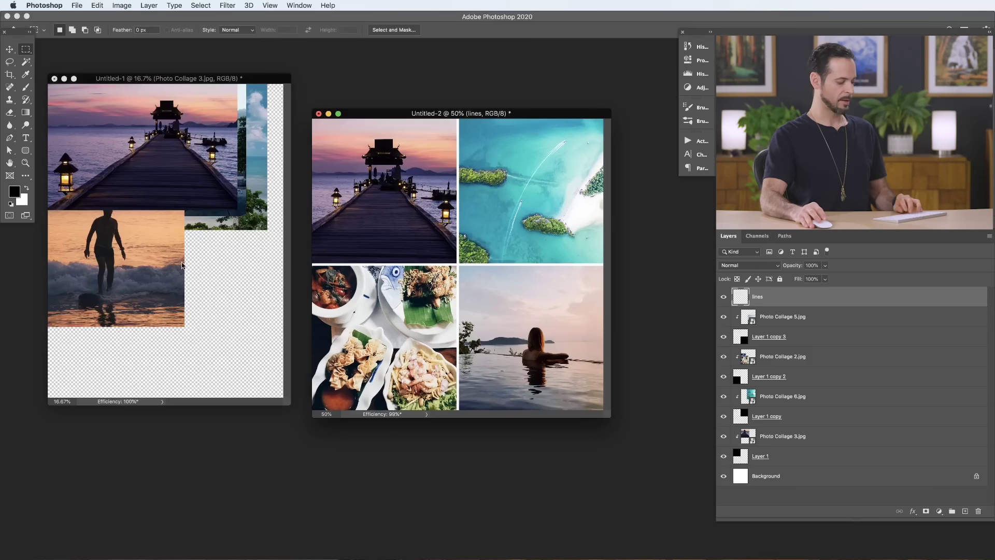
key("v")
left_click(133, 273)
left_click_drag(144, 284, 472, 317)
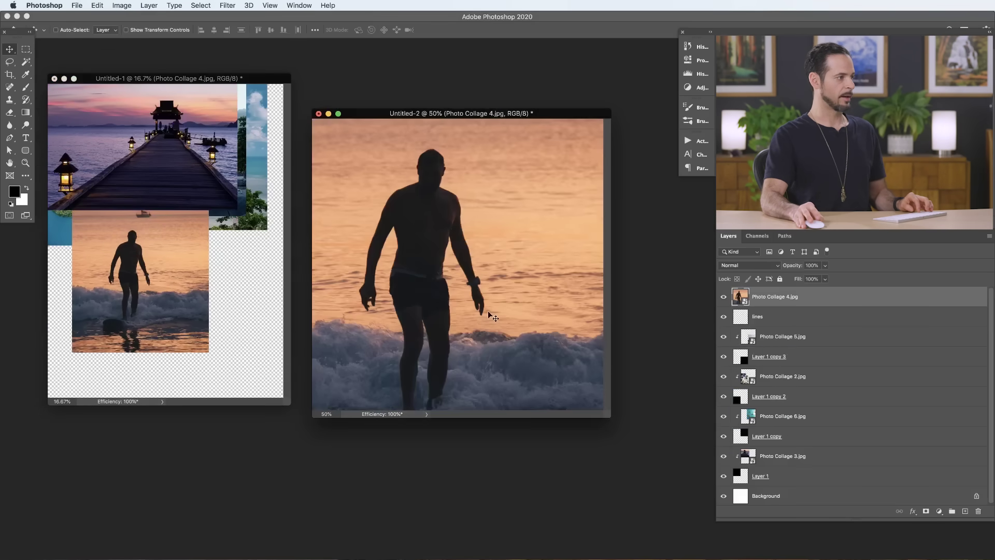
Place Photo Collage 4.jpg beneath the lines layer and clip it to the lower-right square above Photo Collage 5.jpg
key("f")
left_click_drag(804, 304, 803, 323)
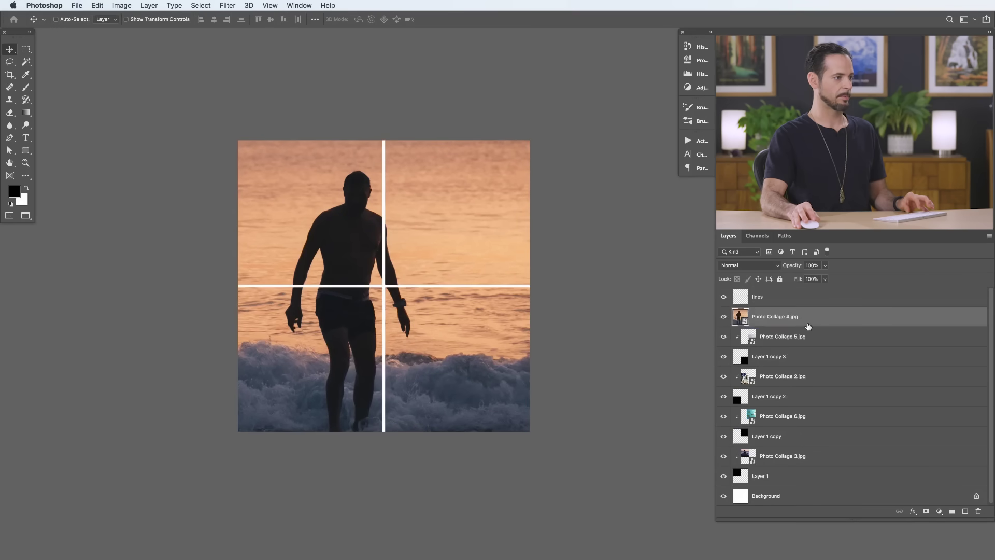
right_click(830, 322)
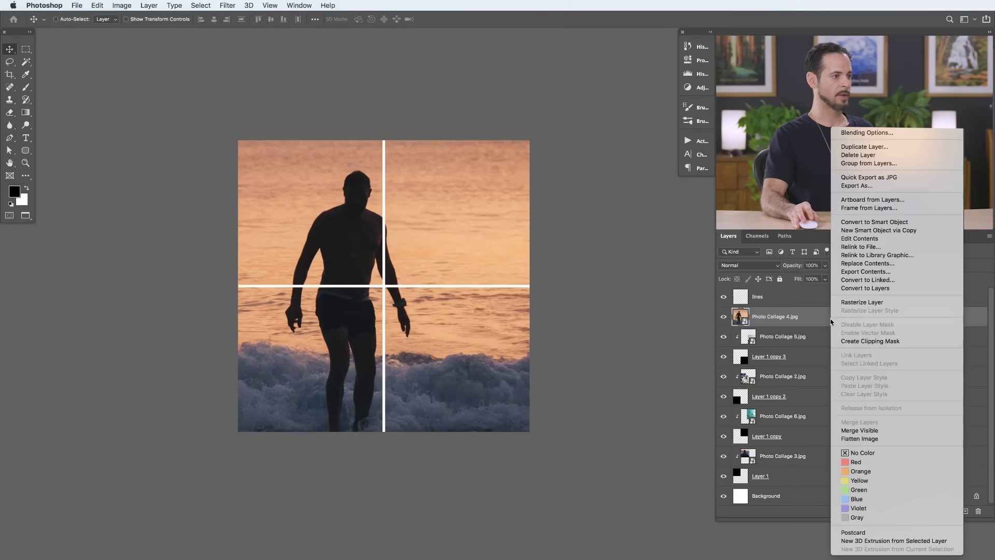
left_click(861, 342)
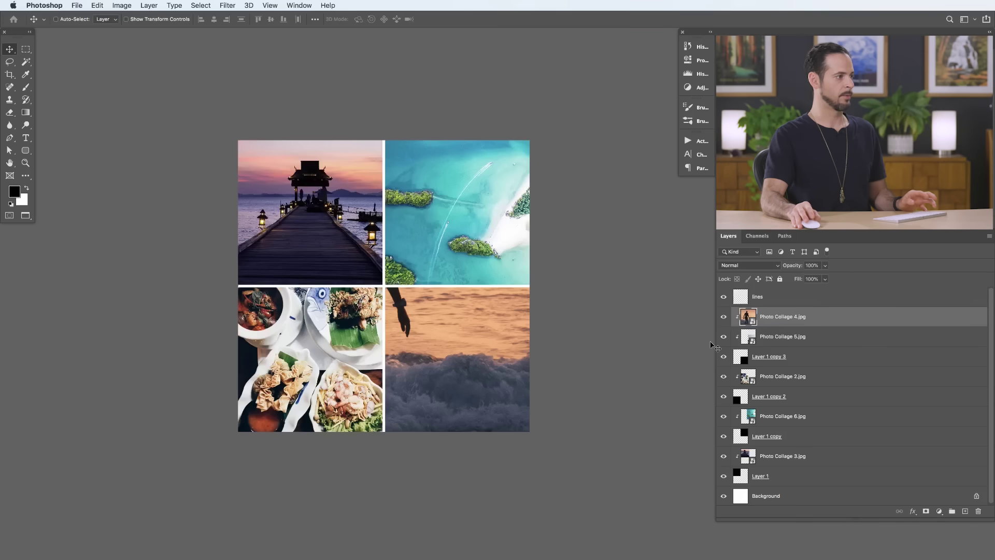
Move the Photo Collage 4.jpg layer directly above Photo Collage 3.jpg and clip it to the upper-left square
left_click_drag(482, 358, 596, 492)
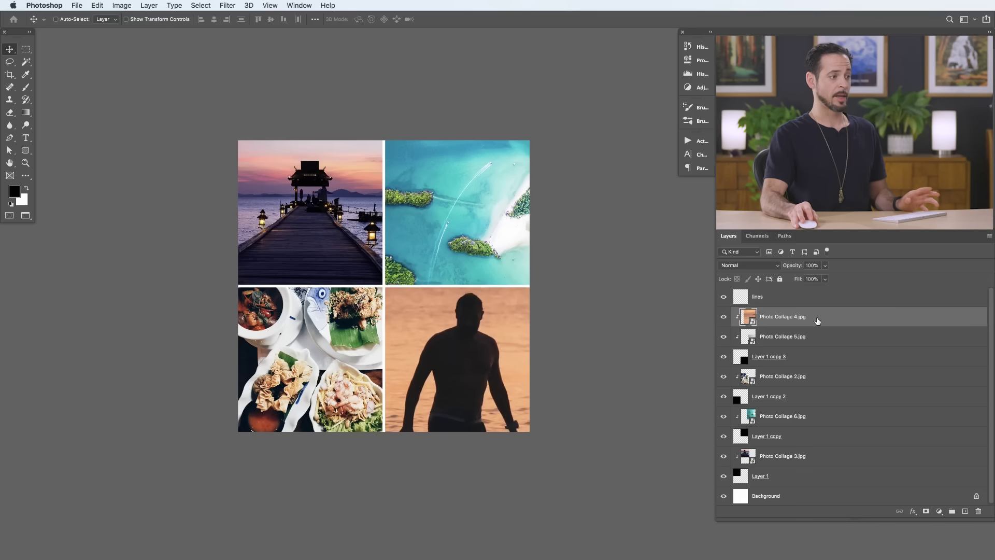
scroll(783, 477, "down", 1)
left_click_drag(809, 320, 831, 451)
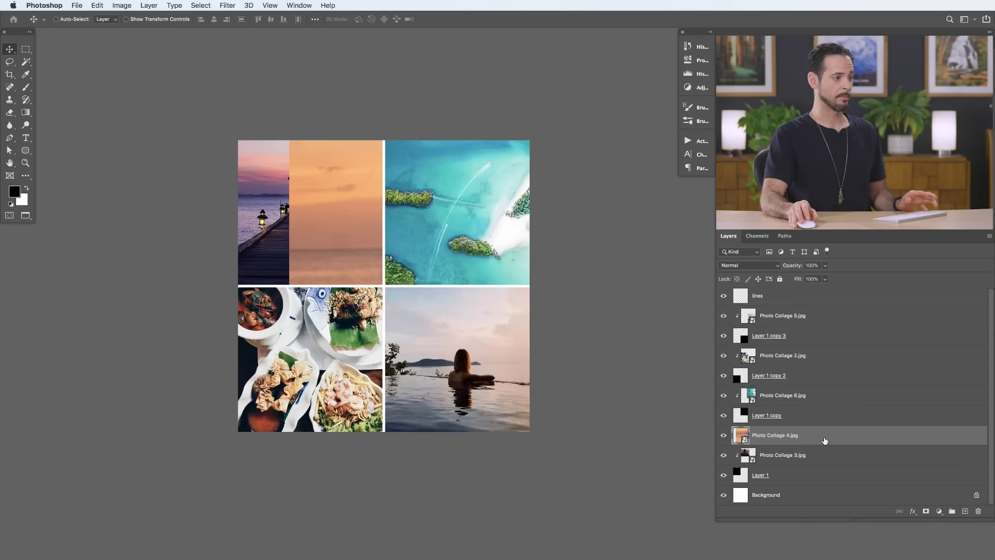
right_click(824, 440)
left_click(852, 342)
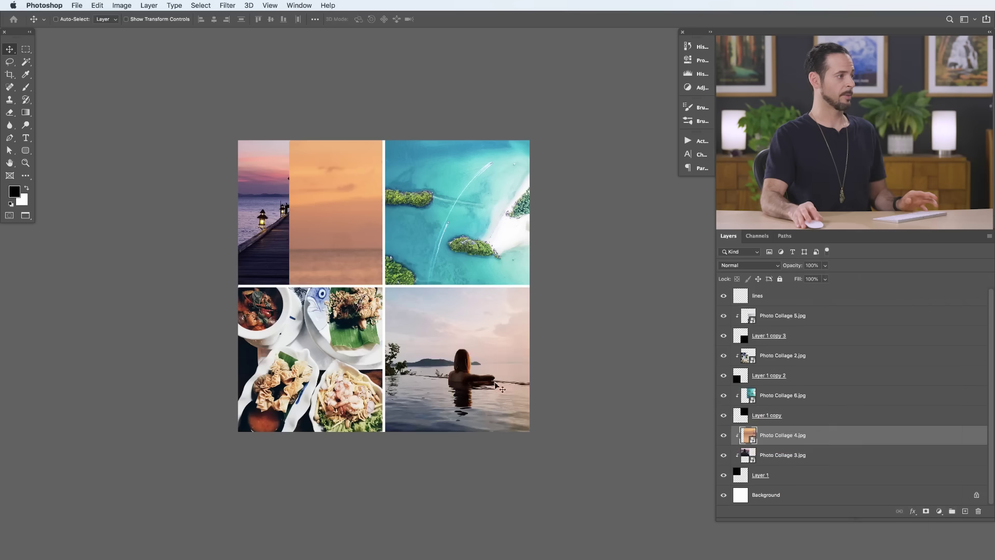
Scale down Photo Collage 4.jpg and position it so the standing surfer and the waves fill the upper-left square
left_click_drag(459, 389, 350, 318)
key("super+t")
left_click_drag(487, 4, 401, 239)
left_click_drag(471, 80, 264, 449)
left_click_drag(223, 445, 285, 171)
left_click_drag(259, 325, 322, 126)
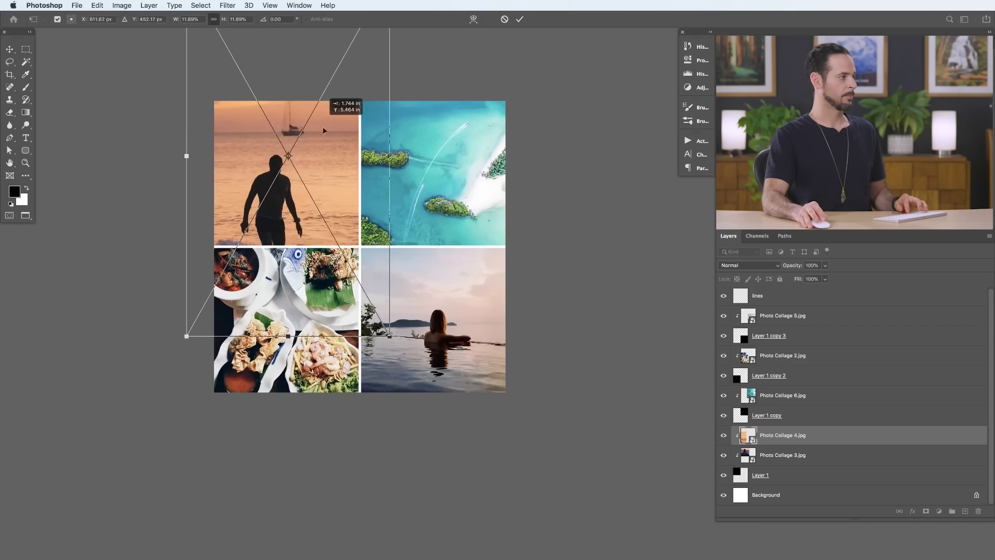
left_click_drag(389, 338, 326, 240)
key("Return")
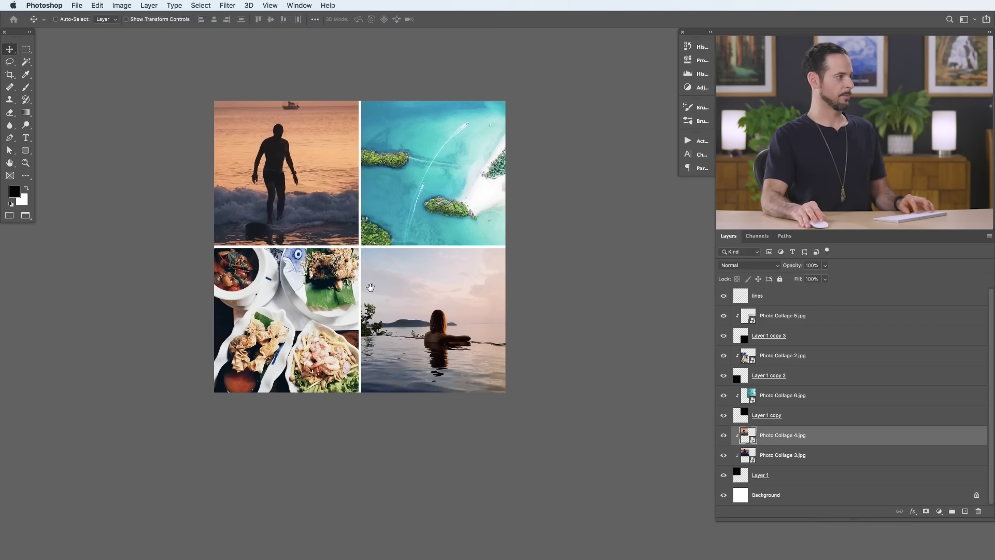
left_click_drag(371, 287, 352, 319)
left_click_drag(316, 242, 315, 232)
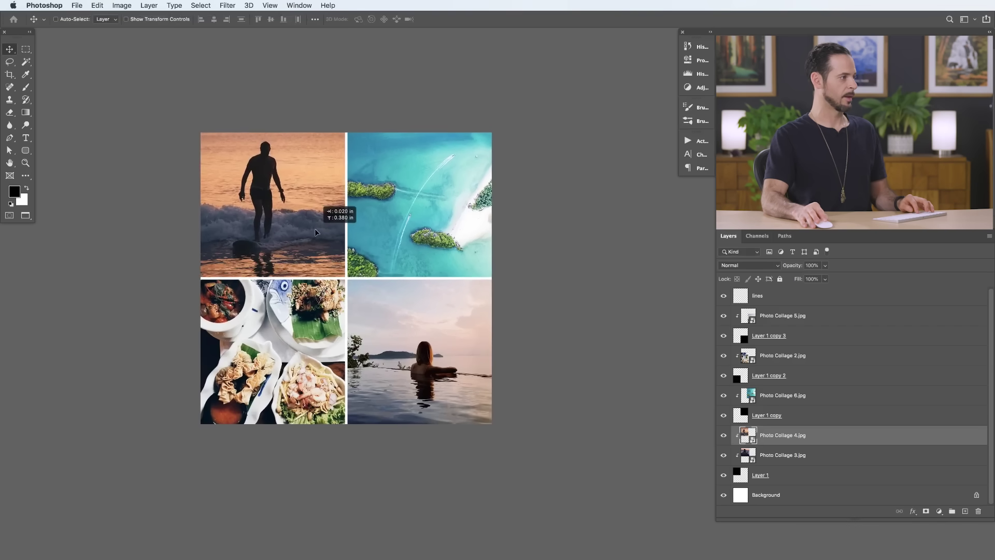
Hide and show Photo Collage 4.jpg to compare it with the pier photo beneath it
left_click_drag(512, 306, 532, 302)
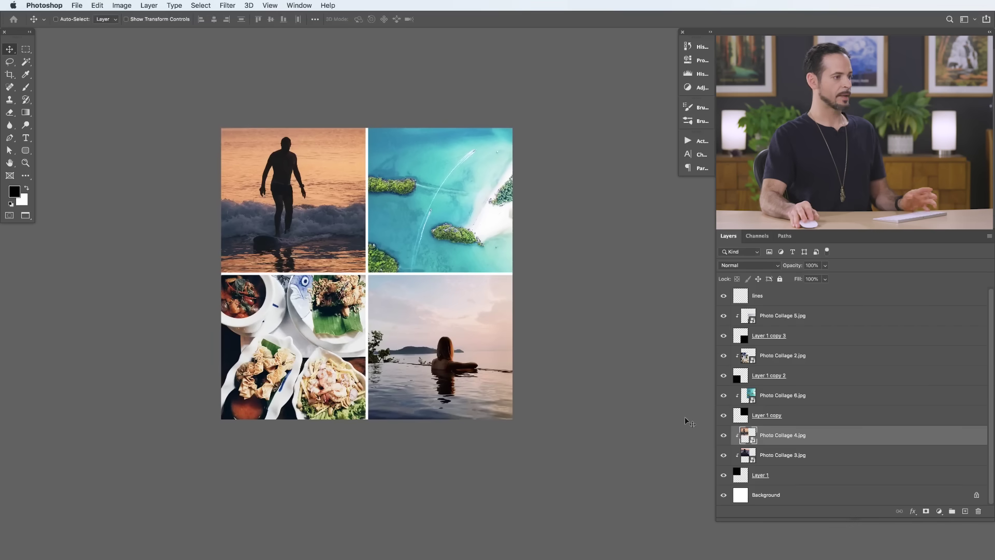
left_click(723, 439)
left_click(723, 440)
left_click(723, 440)
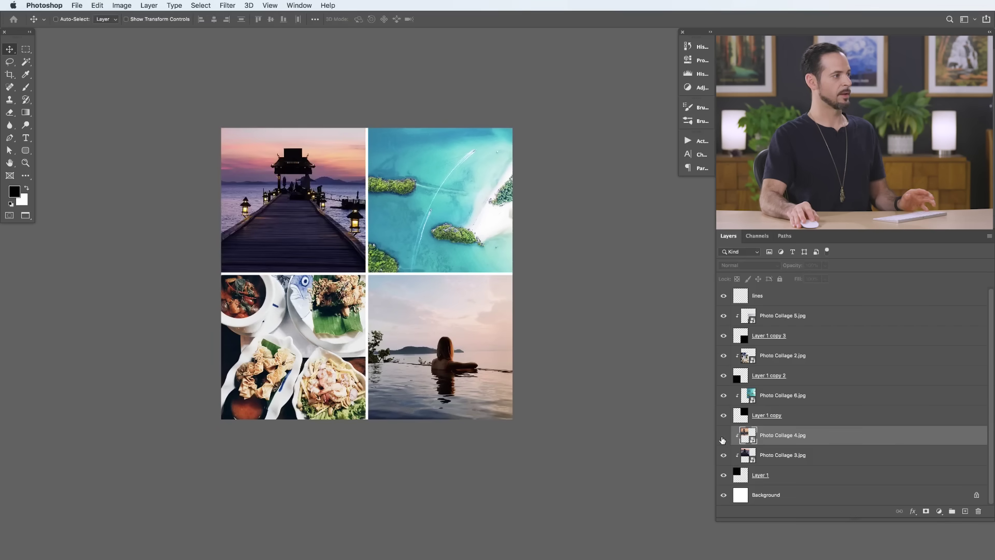
left_click(722, 439)
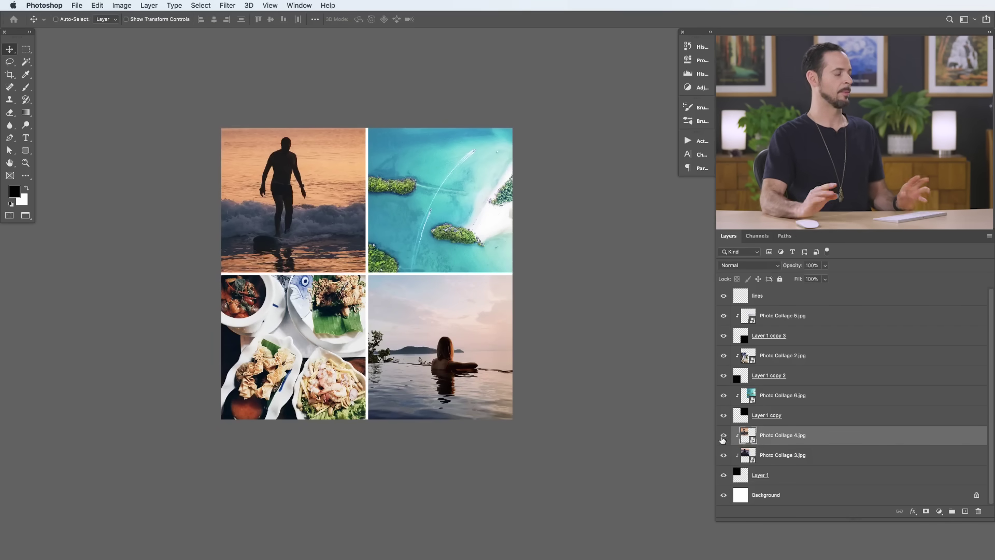
left_click_drag(580, 403, 546, 409)
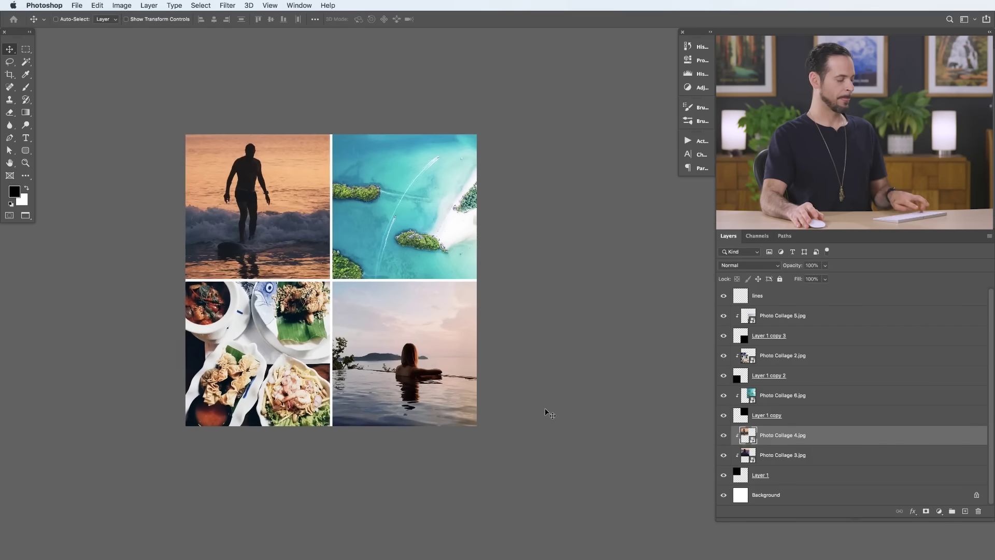
Return to the floating document windows and create a new 8 × 10 inch document at 300 pixels/inch with a white background
key("shift+f")
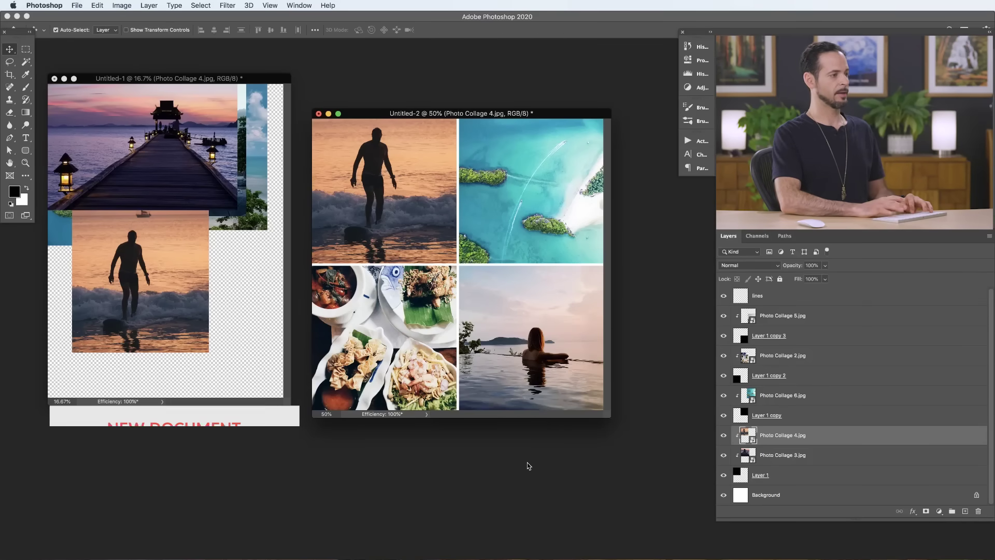
key("super+n")
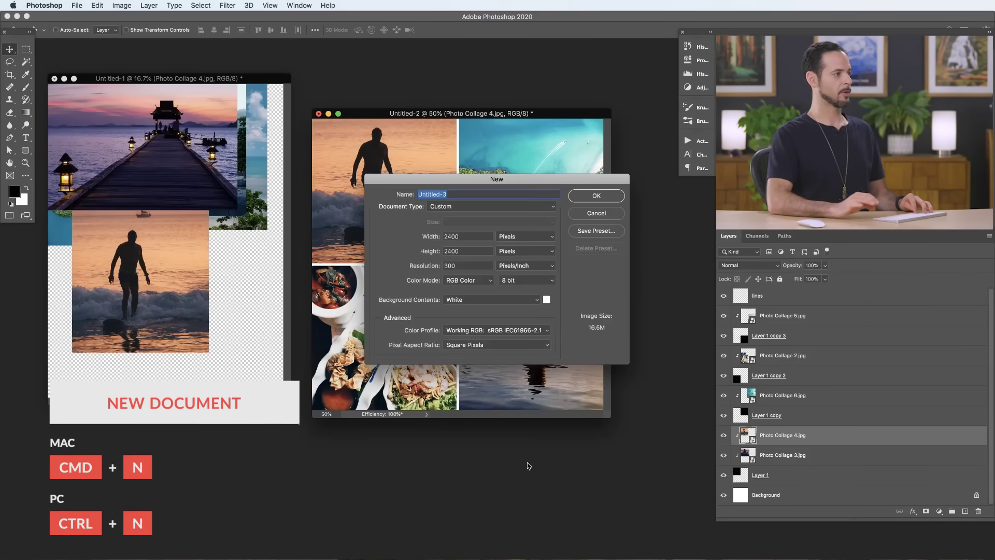
left_click(508, 238)
left_click(510, 244)
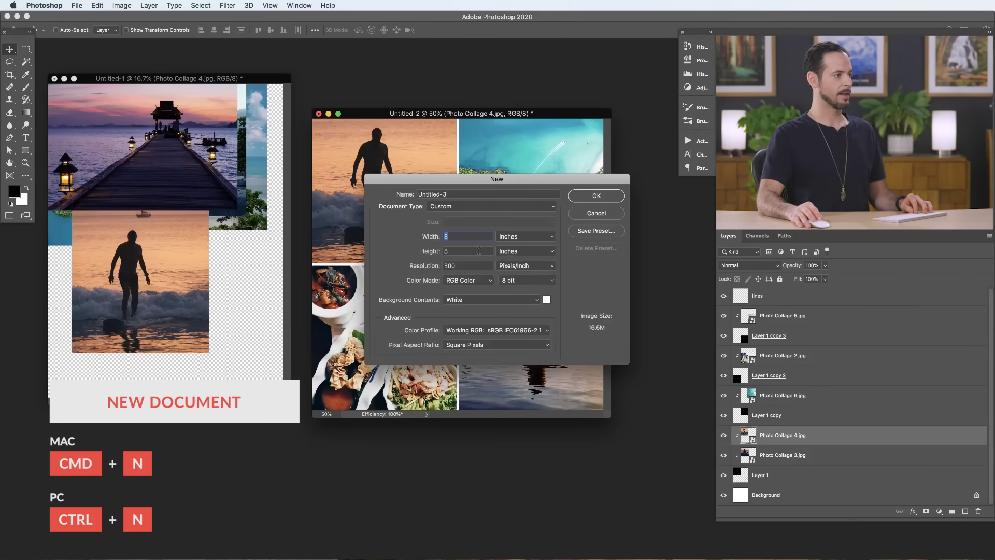
key("BackSpace")
type("10")
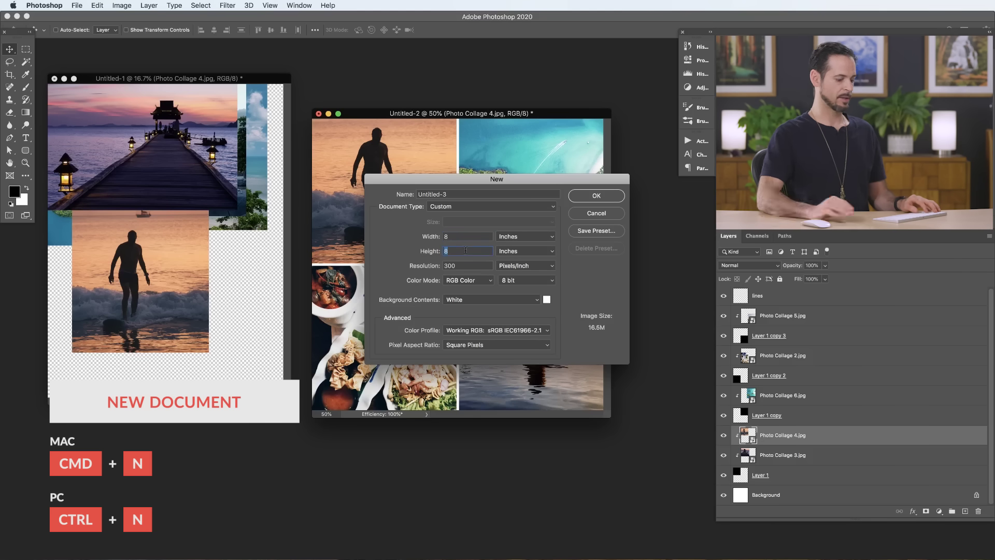
double_click(465, 250)
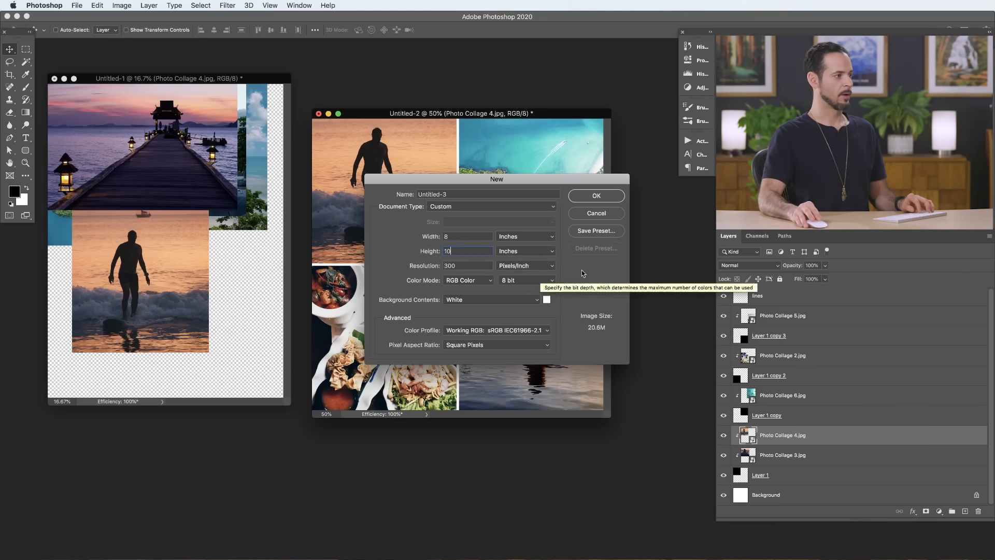
left_click(608, 200)
left_click_drag(369, 47, 573, 53)
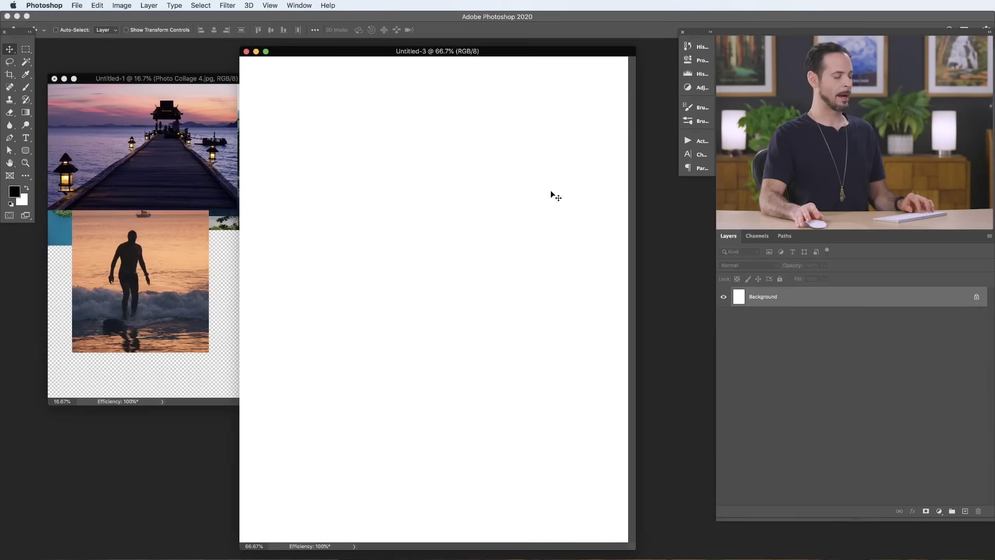
Show the new document in full-screen mode and add a new layer filled with black
key("f")
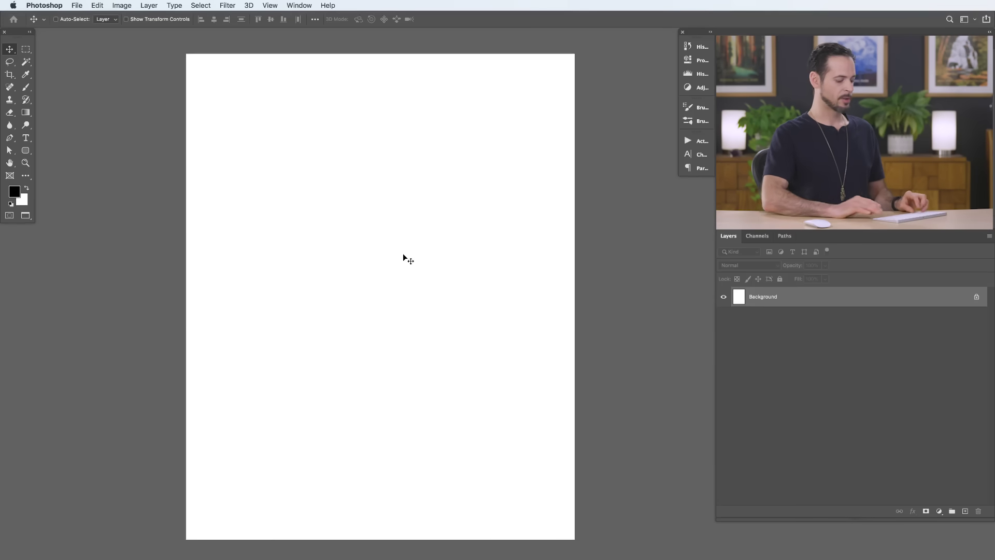
key("super+alt+shift+n")
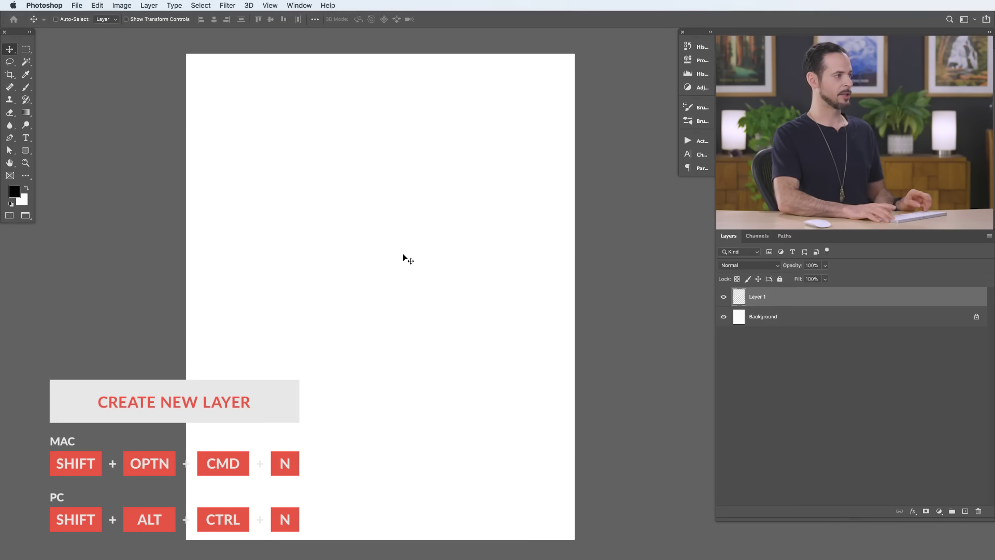
key("shift+BackSpace")
left_click(562, 229)
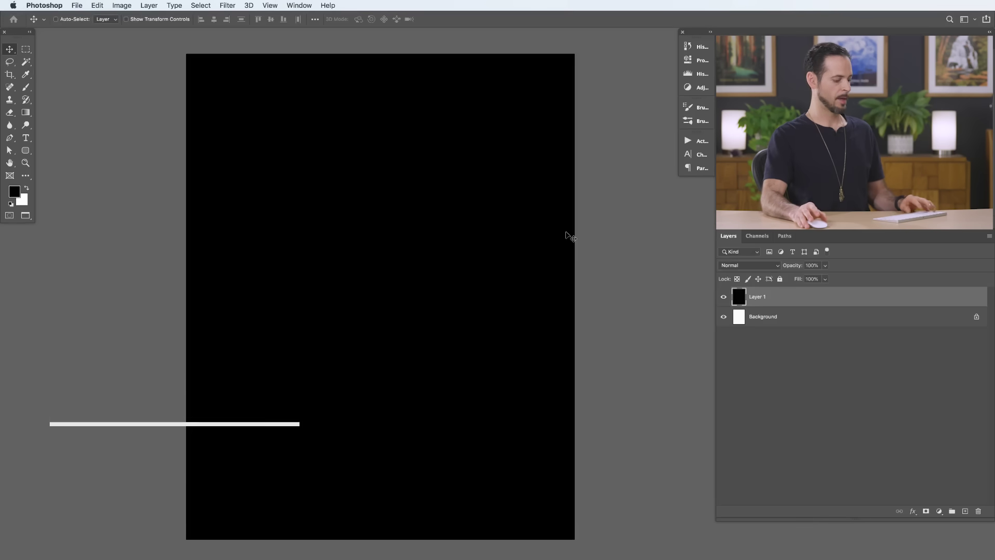
Scale the black layer to 50% height from its top edge and duplicate it into the lower half of the canvas
key("super+t")
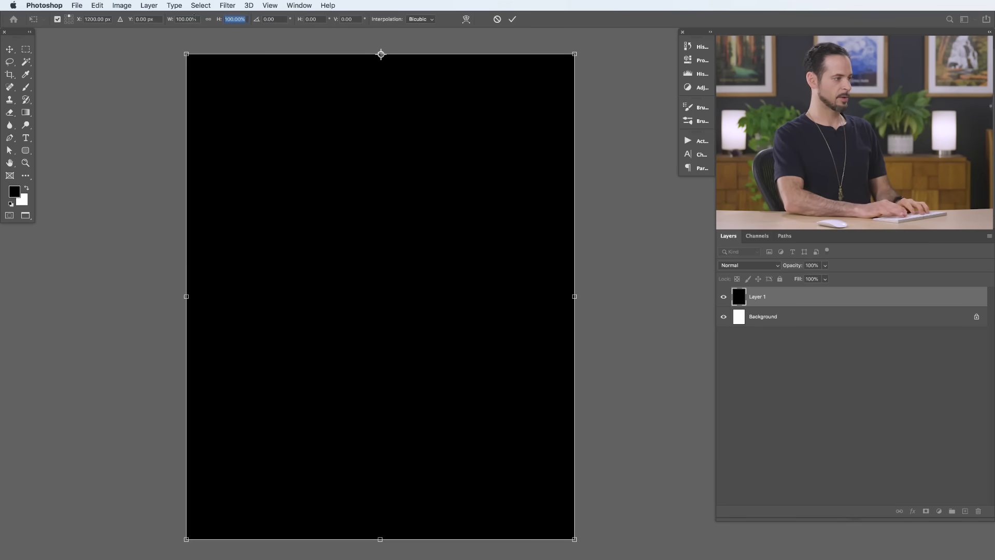
type("50")
key("Return")
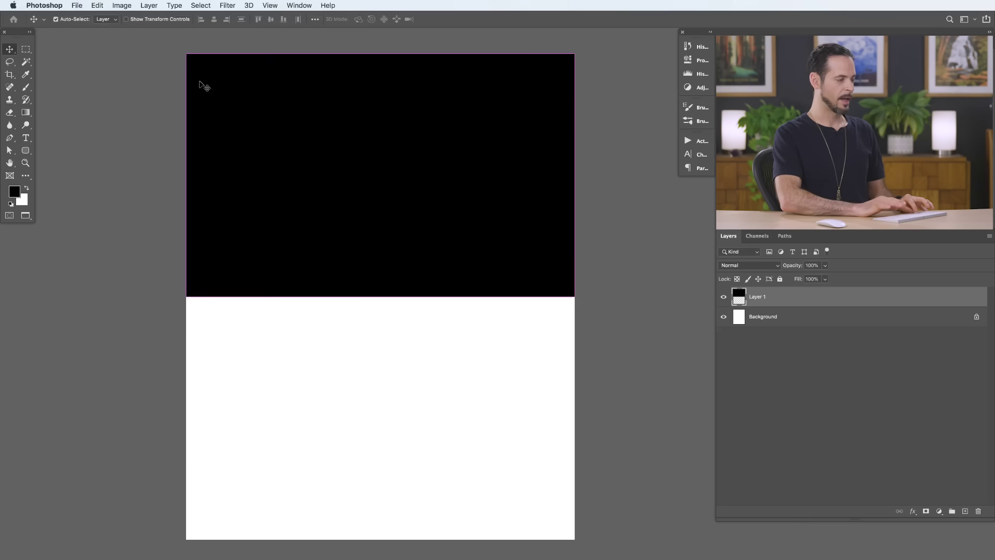
key("super+j")
left_click_drag(340, 165, 358, 403)
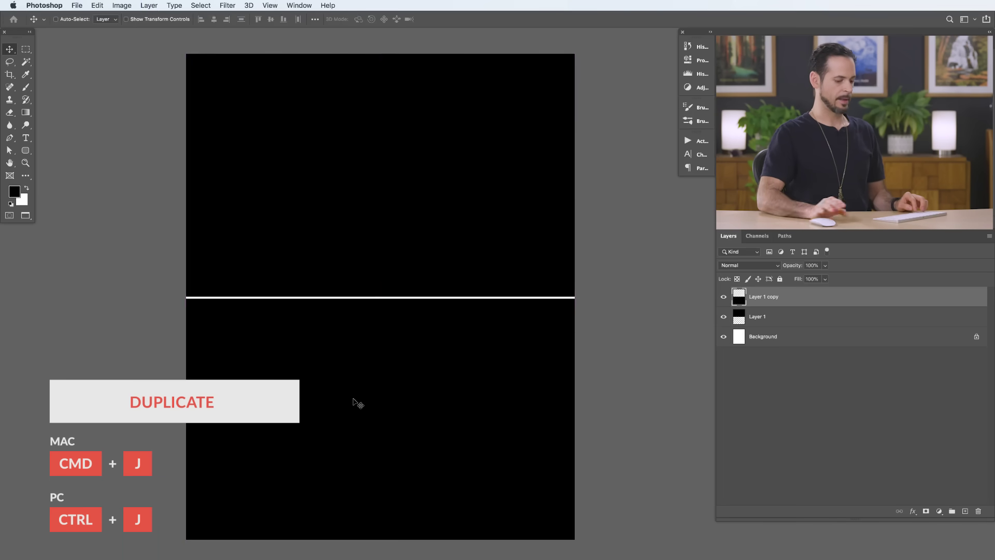
Scale the lower black copy to 50% width from its left edge and duplicate it into the lower-right quarter
key("super+t")
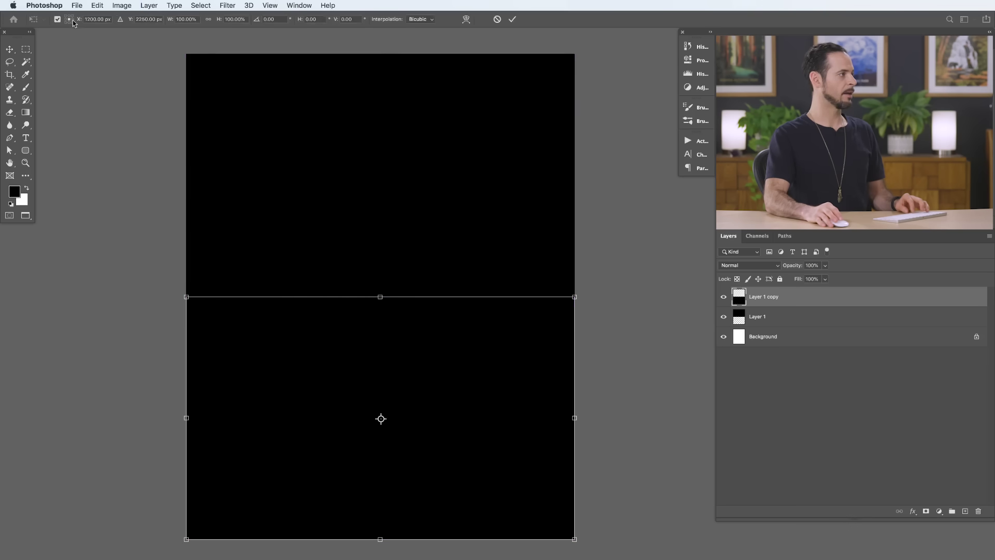
left_click(66, 19)
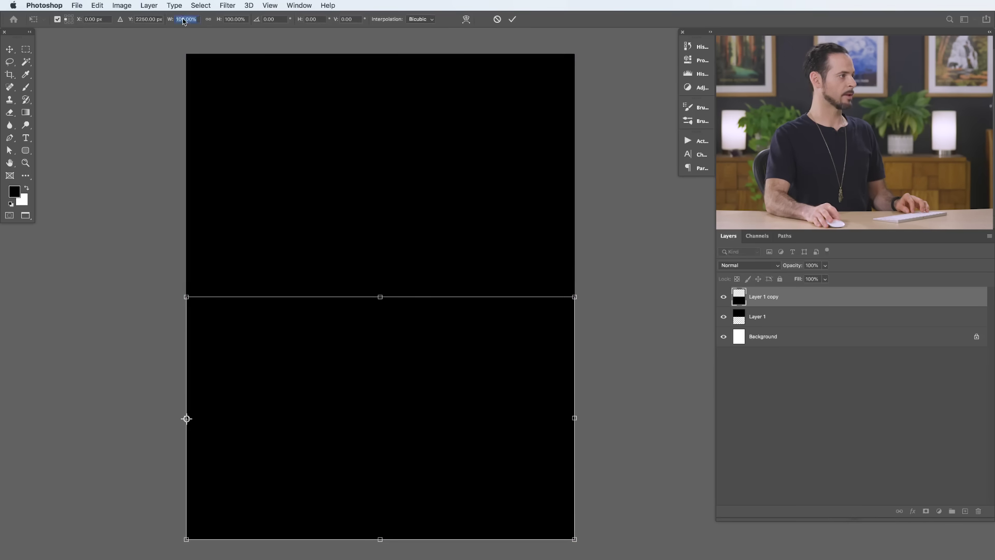
type("50")
key("Return")
key("super+j")
left_click_drag(263, 182, 508, 384)
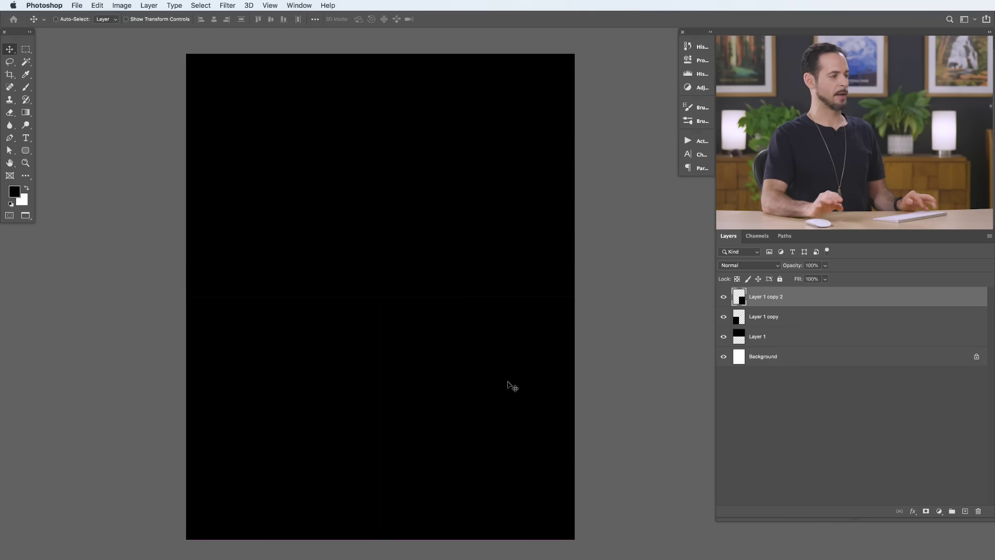
Hide and show each of the three black layers to check the area each one covers
left_click(724, 337)
left_click(723, 337)
left_click(724, 317)
left_click(723, 317)
left_click(723, 297)
left_click(723, 297)
Return to the floating windows, hide Photo Collage 3.jpg and 4.jpg in Untitled-1, and copy Photo Collage 6.jpg into Untitled-3
key("f")
left_click(192, 247)
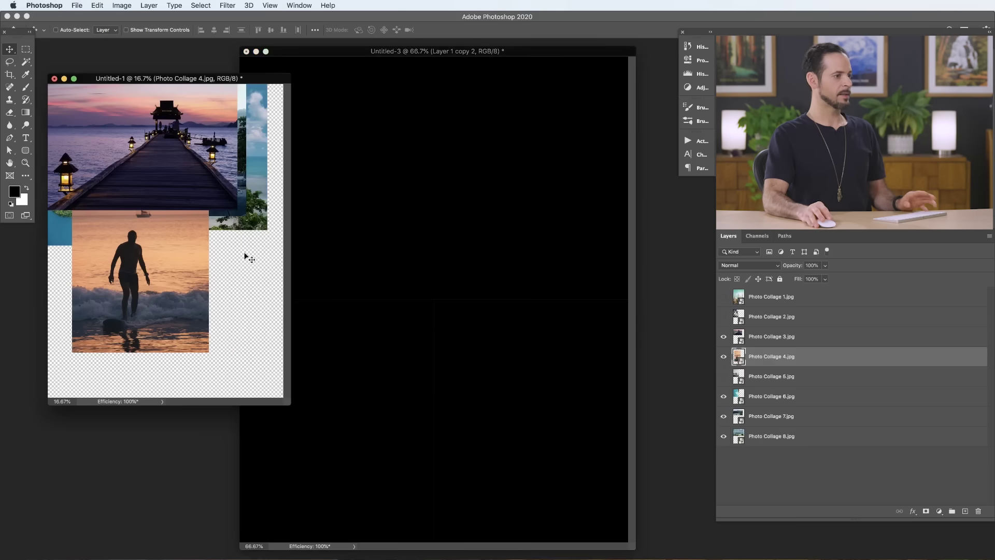
left_click_drag(725, 336, 724, 356)
left_click(723, 316)
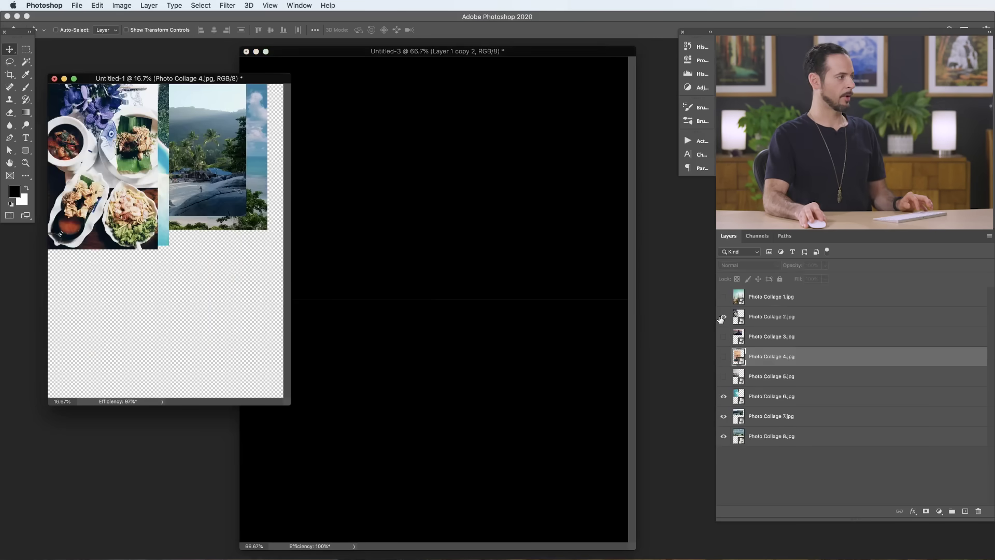
left_click(723, 316)
left_click_drag(771, 397, 501, 340)
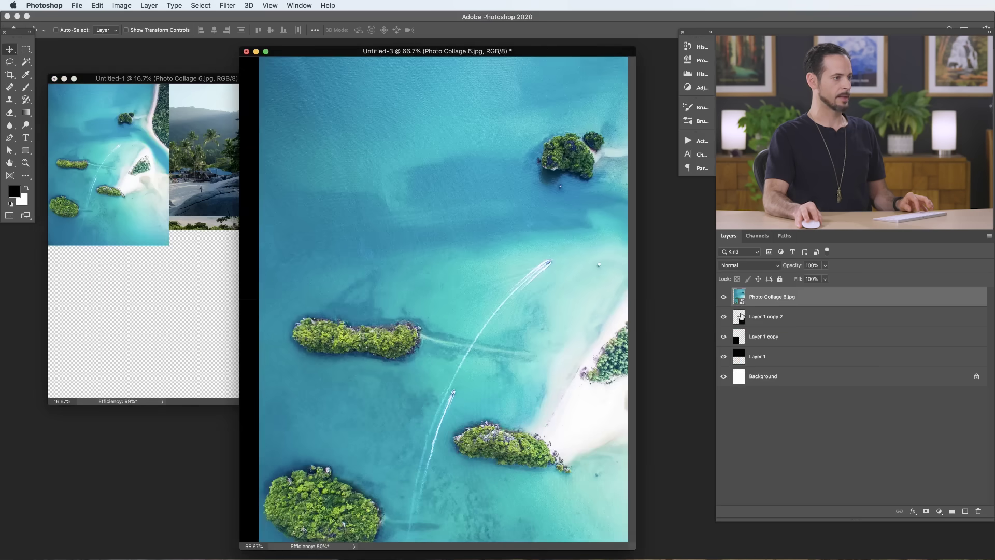
Place Photo Collage 6.jpg above Layer 1 copy, clip it to the lower-left rectangle, and reposition the islands and boat trail within it
left_click_drag(771, 299, 770, 317)
key("super+alt+g")
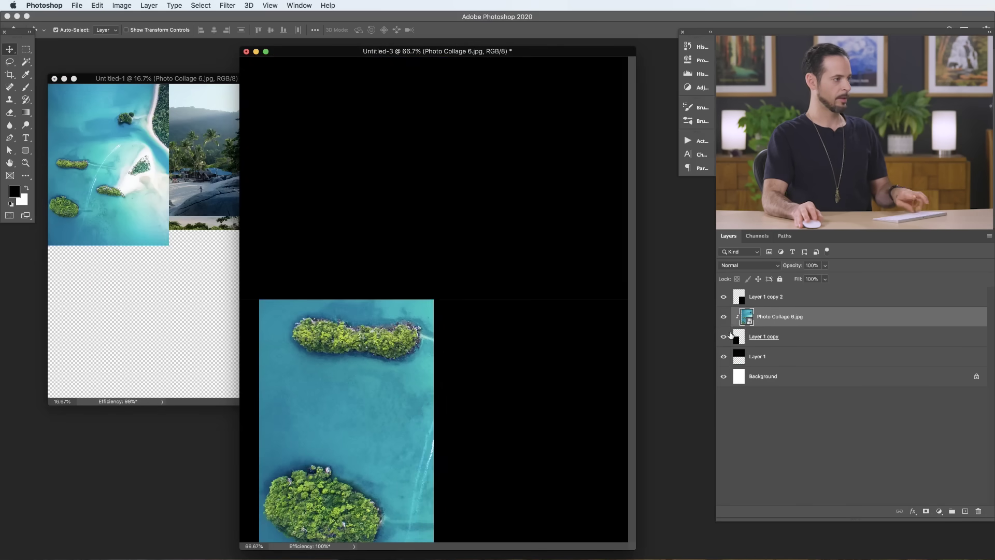
left_click_drag(534, 383, 411, 402)
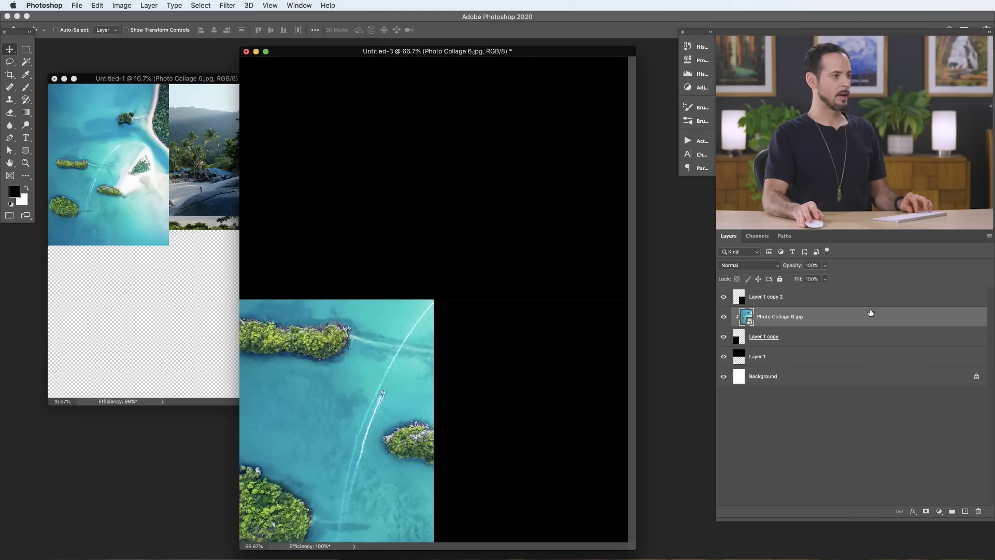
left_click_drag(387, 425, 363, 424)
In Untitled-1, hide Photo Collage 6.jpg, show Photo Collage 5.jpg, and copy the latter into Untitled-3
left_click(181, 309)
left_click(720, 398)
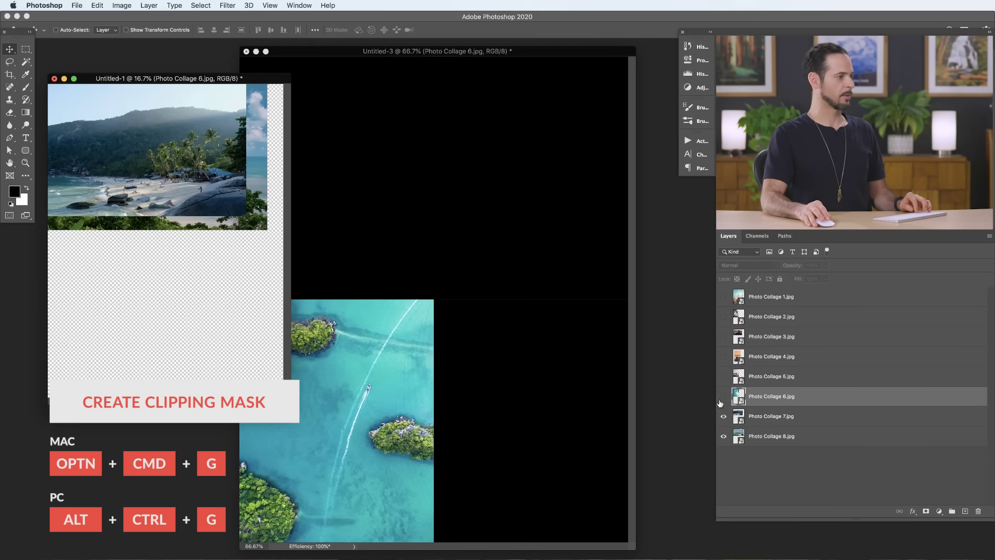
left_click(723, 417)
left_click(724, 416)
left_click(723, 377)
left_click_drag(769, 380, 581, 423)
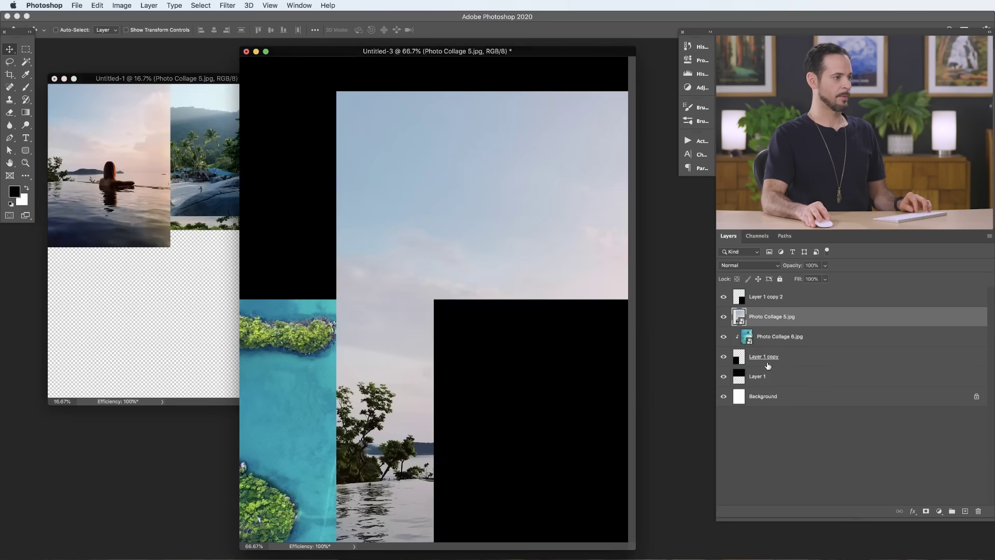
Clip Photo Collage 5.jpg to Layer 1 copy 2 and scale it down so the woman in the pool fits the lower-right rectangle
left_click_drag(783, 318, 783, 297)
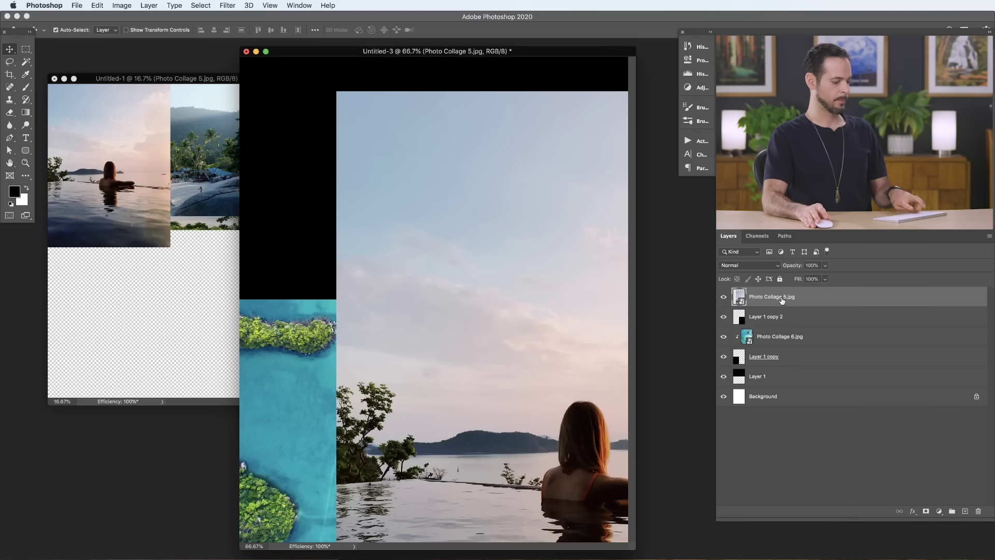
key("super+alt+g")
left_click_drag(566, 451, 505, 415)
key("super+t")
left_click_drag(292, 59, 429, 283)
key("Return")
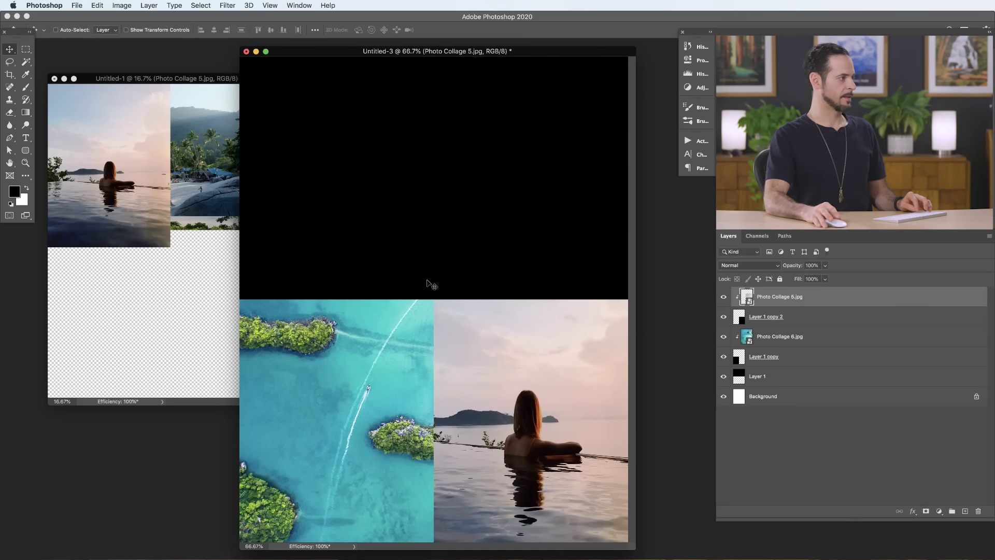
In Untitled-1, show Photo Collage 3.jpg and copy it into the Untitled-3 document
left_click(200, 325)
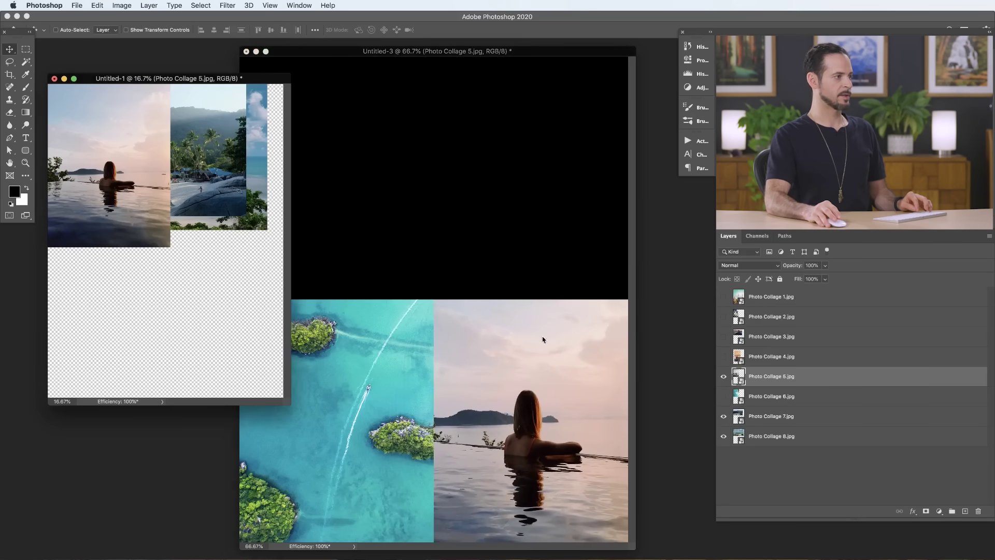
left_click(724, 298)
left_click(724, 317)
left_click(724, 317)
left_click(724, 337)
left_click_drag(780, 340, 335, 305)
Clip Photo Collage 3.jpg to Layer 1 and bring both layers to the top of the layer stack
left_click_drag(798, 305, 809, 390)
left_click(810, 384, "alt")
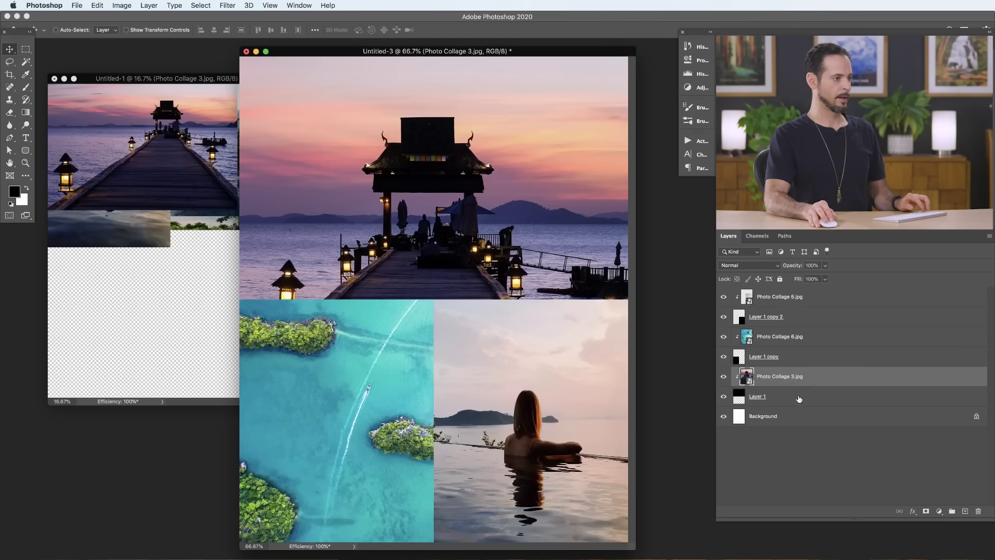
left_click(799, 398, "shift")
key("super+shift+bracketright")
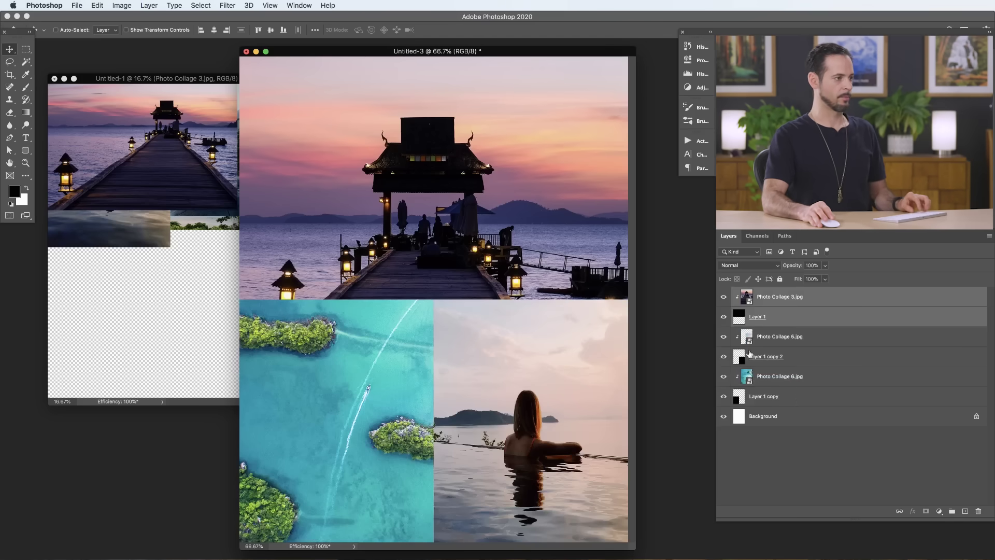
In full-screen view, scale Photo Collage 3.jpg to about 15.5% and position the pier and lanterns within the upper rectangle
key("f")
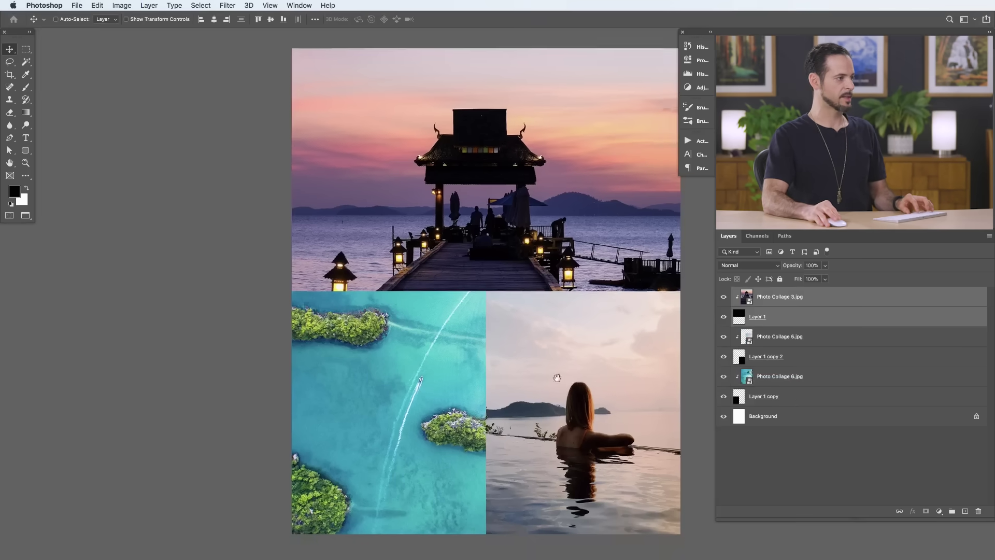
left_click(774, 316, "super")
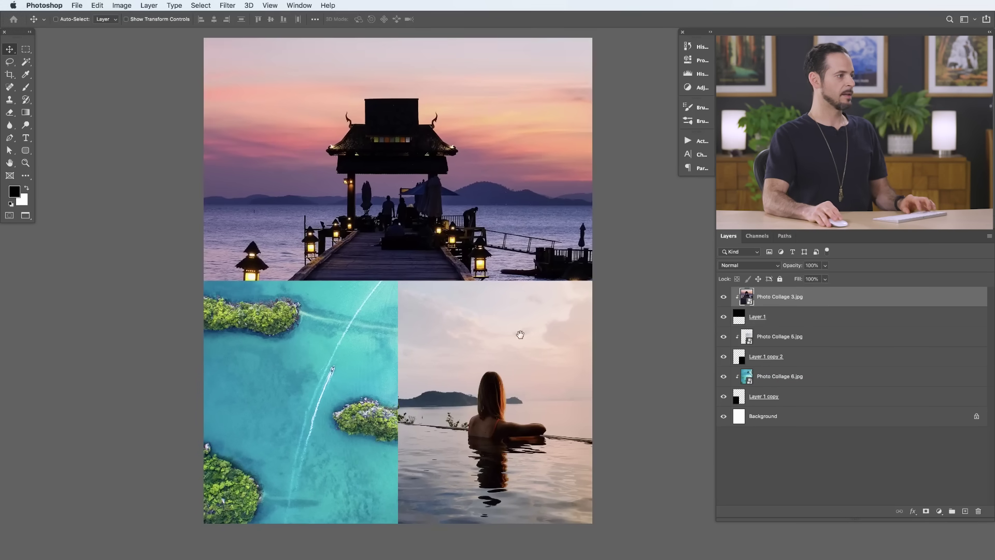
left_click_drag(520, 334, 504, 350)
left_click_drag(463, 399, 451, 350)
key("ctrl+t")
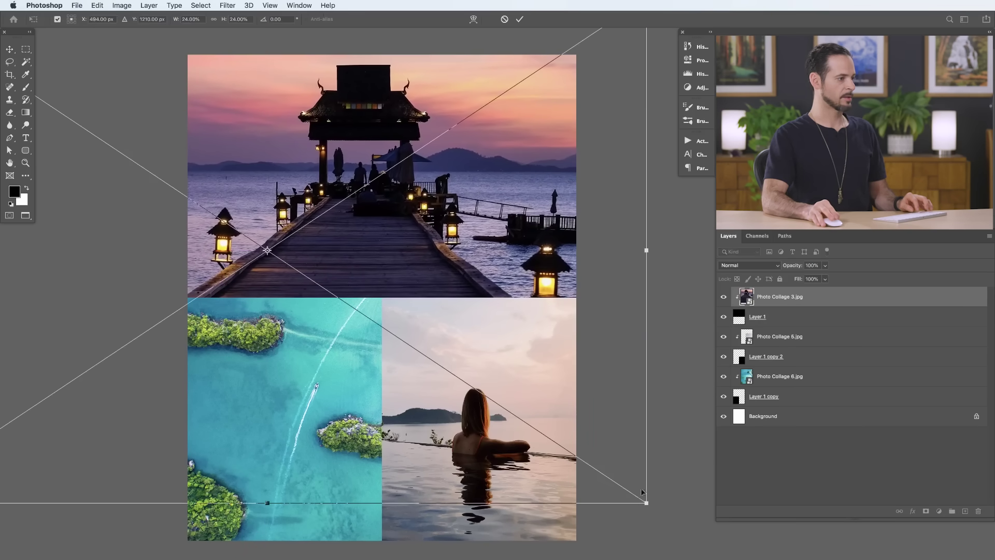
left_click_drag(647, 504, 349, 326)
left_click_drag(300, 305, 530, 338)
left_click_drag(119, 372, 85, 388)
left_click_drag(280, 334, 281, 328)
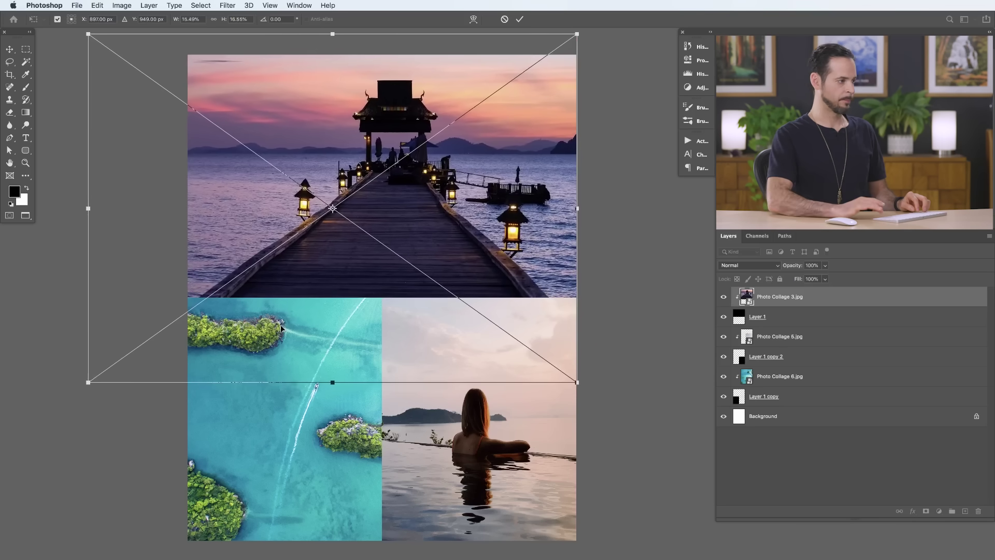
key("Return")
On a new layer, draw a thin full-width selection along the seam below the pier photo and fill it with white
key("super+shift+alt+n")
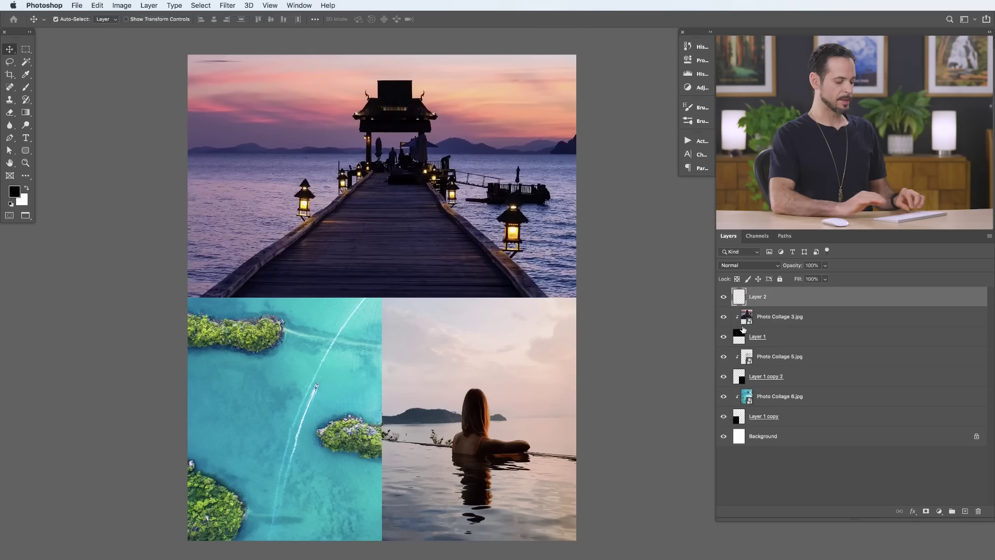
key("m")
left_click_drag(182, 302, 182, 303)
left_click_drag(584, 305, 597, 299)
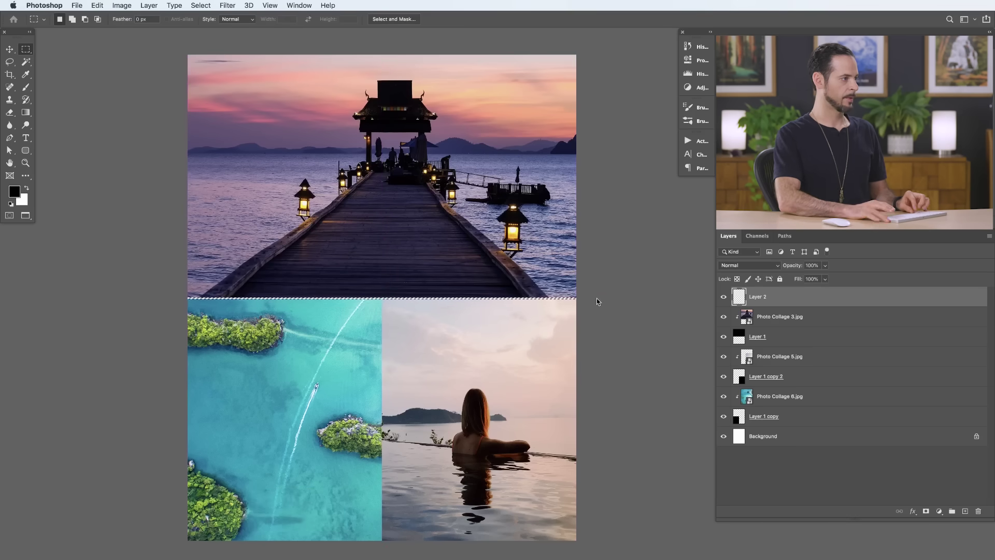
key("super+BackSpace")
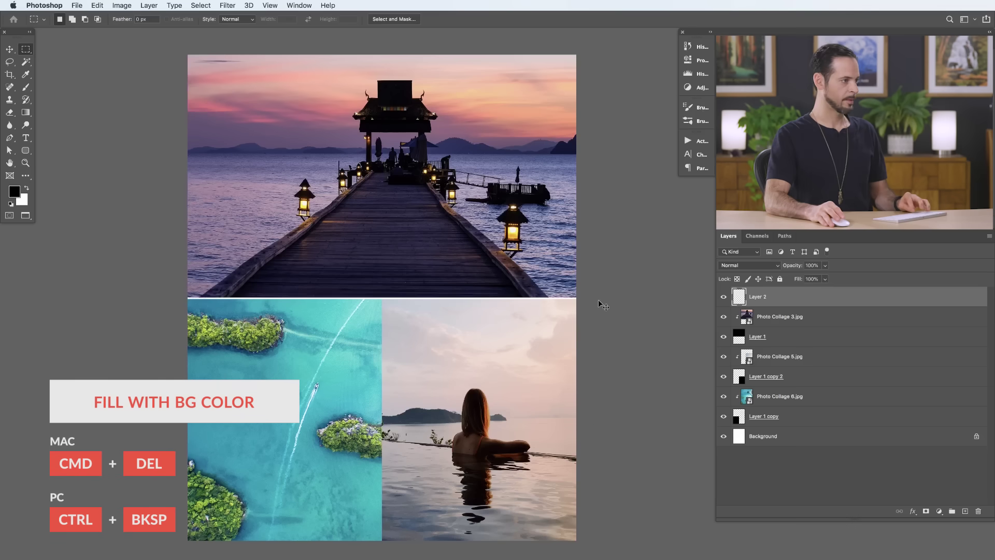
Duplicate the white line, rotate the copy to vertical, and place it between the two lower photos, below the horizontal line
key("v")
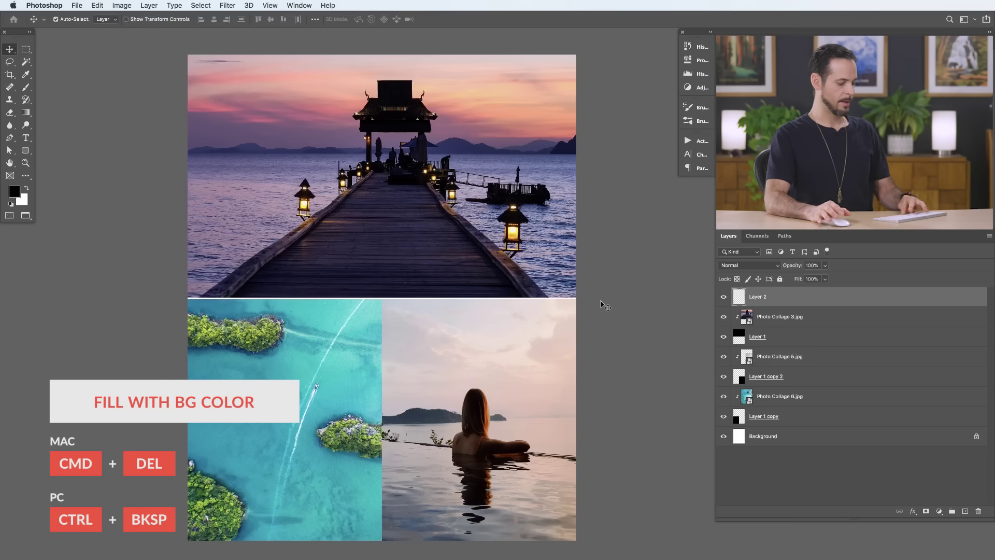
key("super+j")
key("super+t")
left_click_drag(490, 329, 351, 406)
key("Return")
left_click_drag(453, 356, 454, 548)
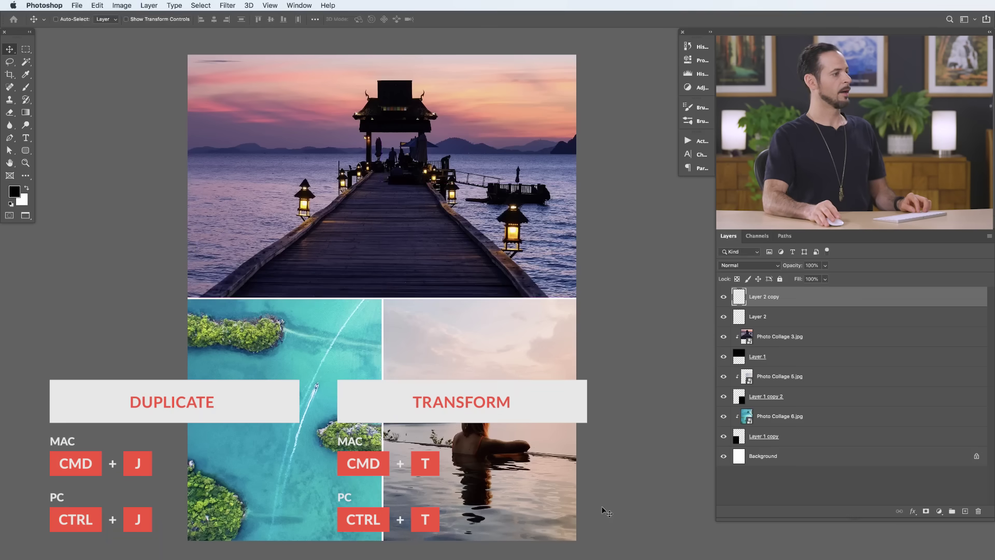
Distort Photo Collage 5.jpg in the lower-right rectangle to 4.69% width and 9.55% height
left_click(499, 482, "super")
left_click_drag(545, 470, 493, 404)
key("super+t")
left_click_drag(306, 146, 481, 319)
left_click_drag(491, 412, 453, 383)
key("Return")
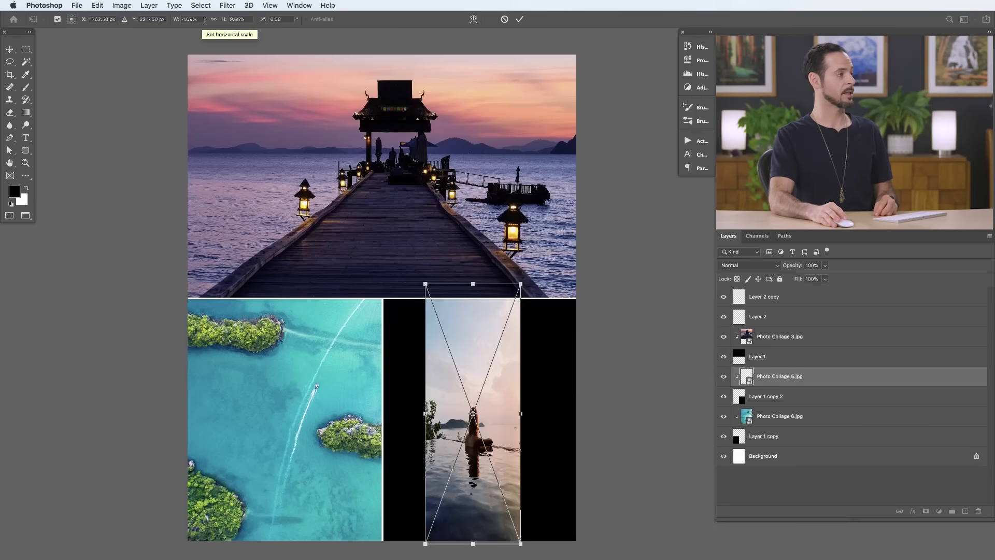
Set Photo Collage 5.jpg to 10% width and 10% height, and shift it to cover the lower-right rectangle
type("10")
key("Tab")
type("10")
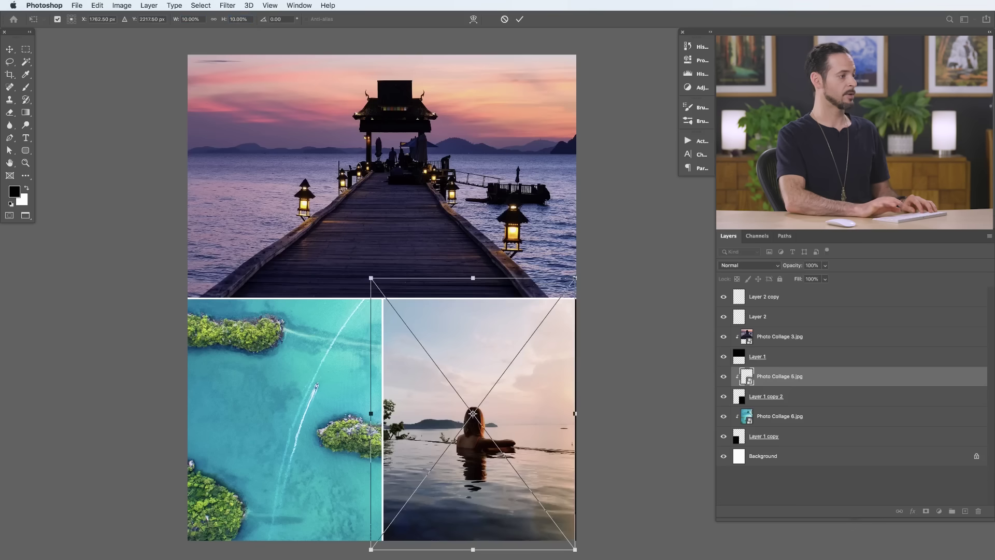
key("Return")
left_click_drag(481, 437, 488, 441)
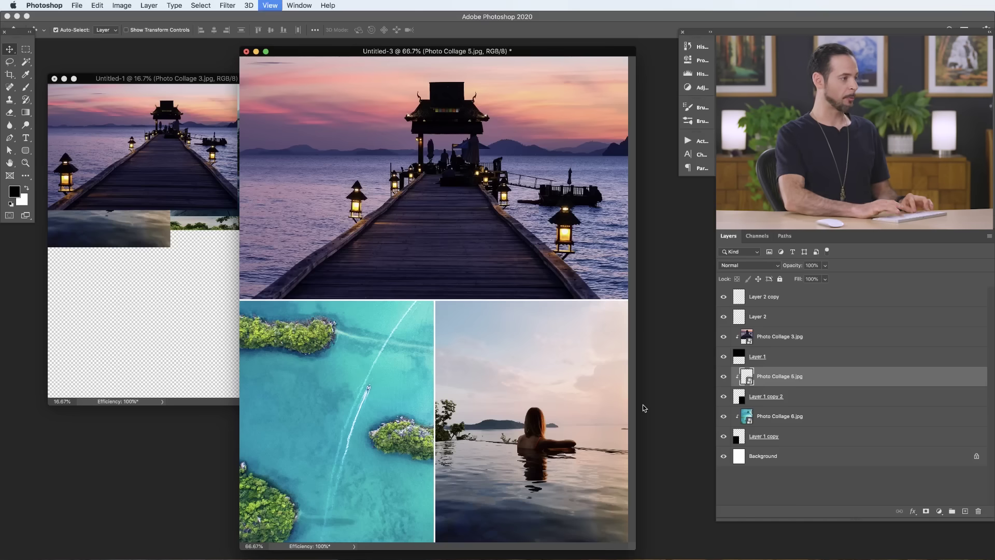
Reduce the floating Untitled-3 window to 50% zoom and arrange it side by side with Untitled-2
key("super+minus")
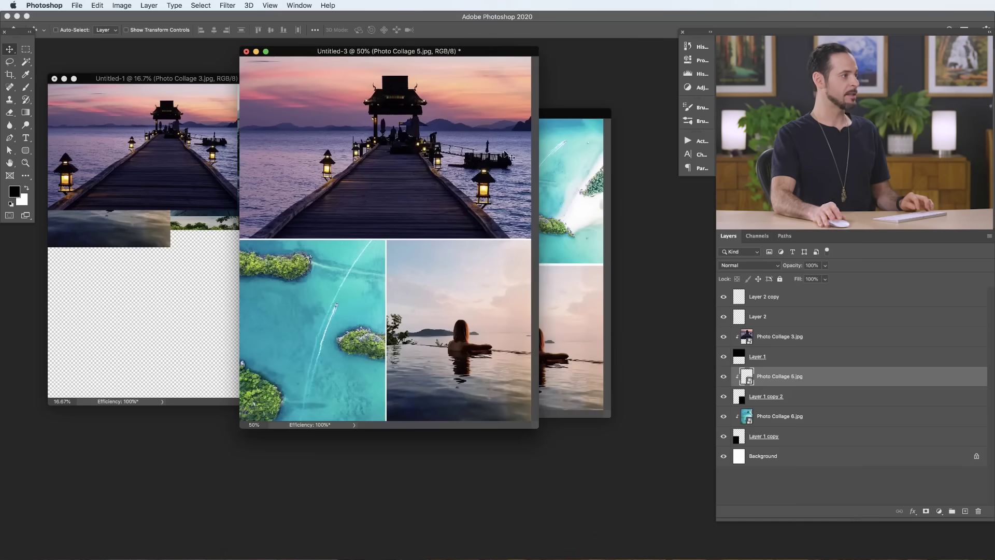
left_click_drag(438, 52, 253, 73)
left_click_drag(413, 114, 464, 114)
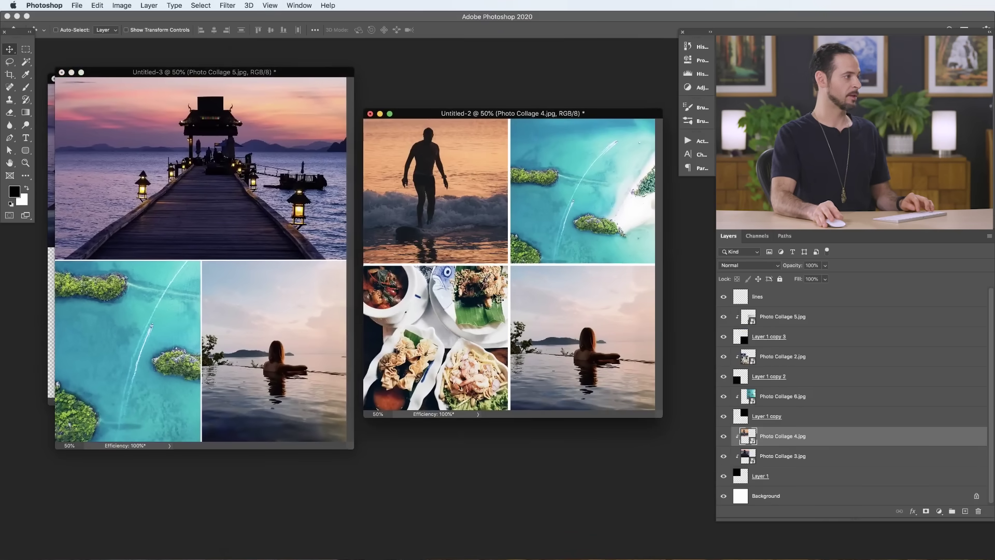